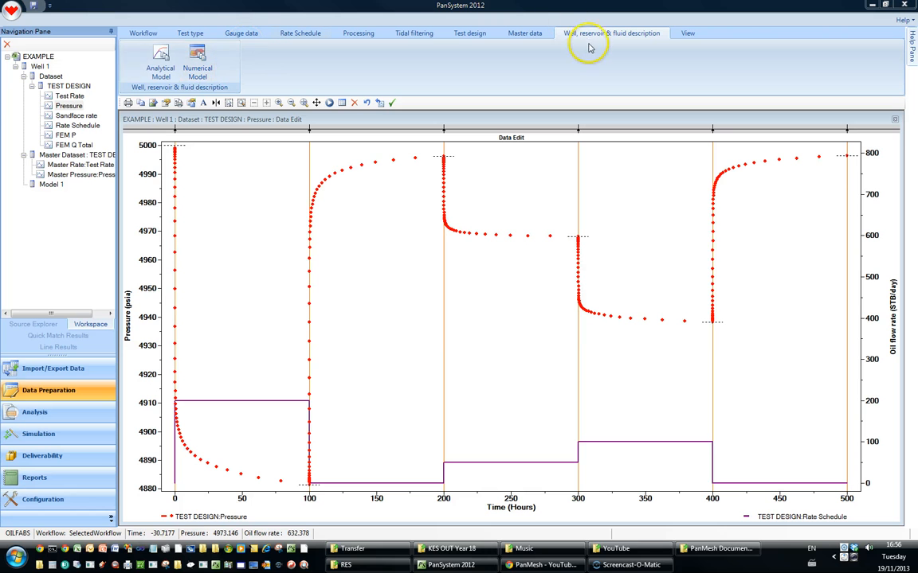
Open the numerical model and move the well bore from the origin to about (670, -260) in the reservoir geometry.
left_click(198, 64)
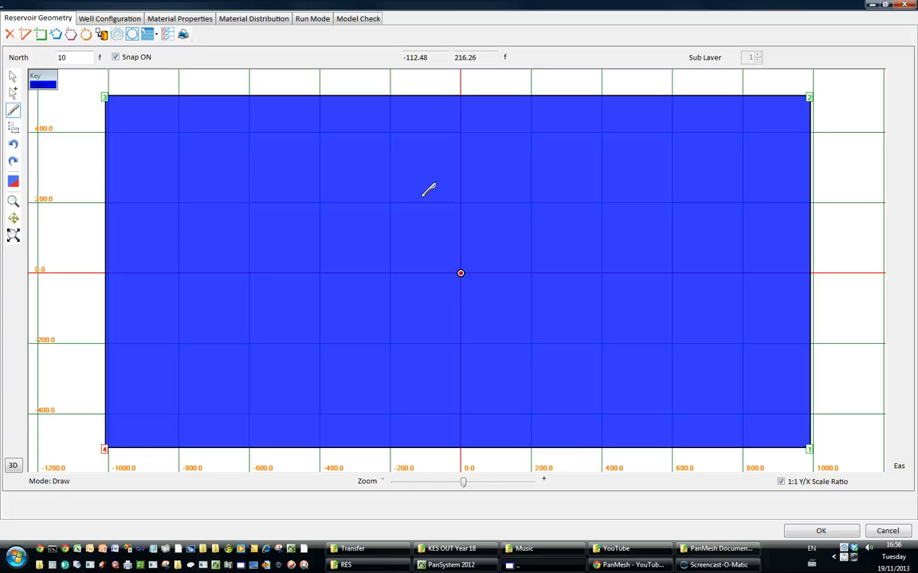
left_click(365, 179)
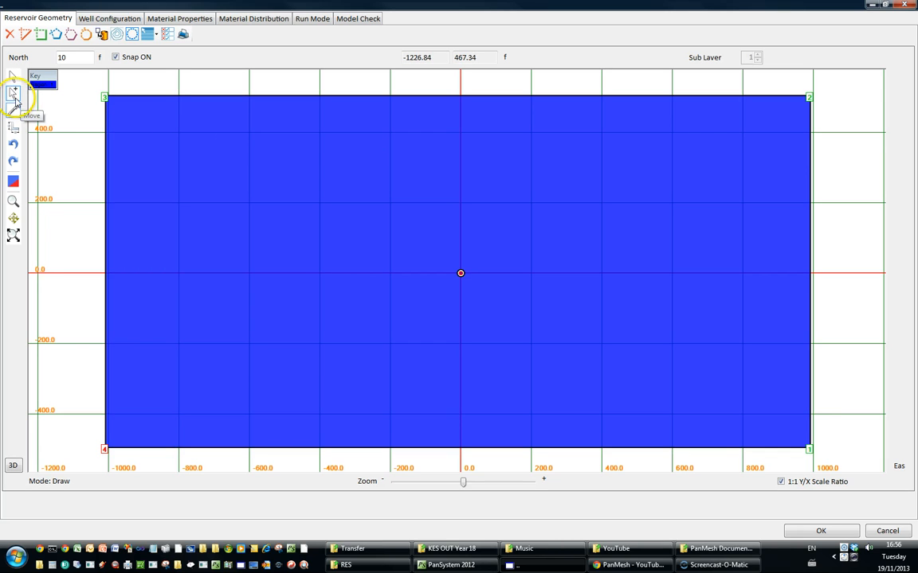
left_click(14, 94)
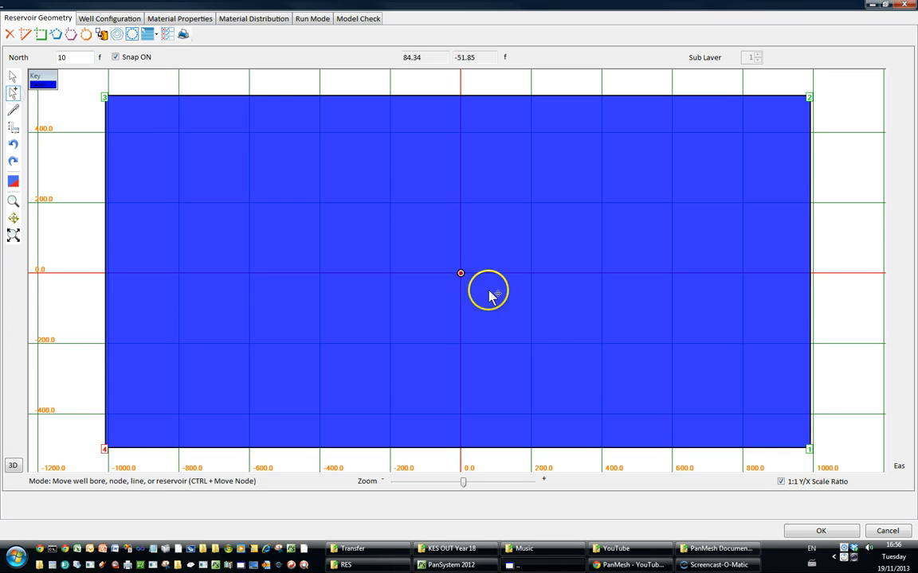
left_click(13, 94)
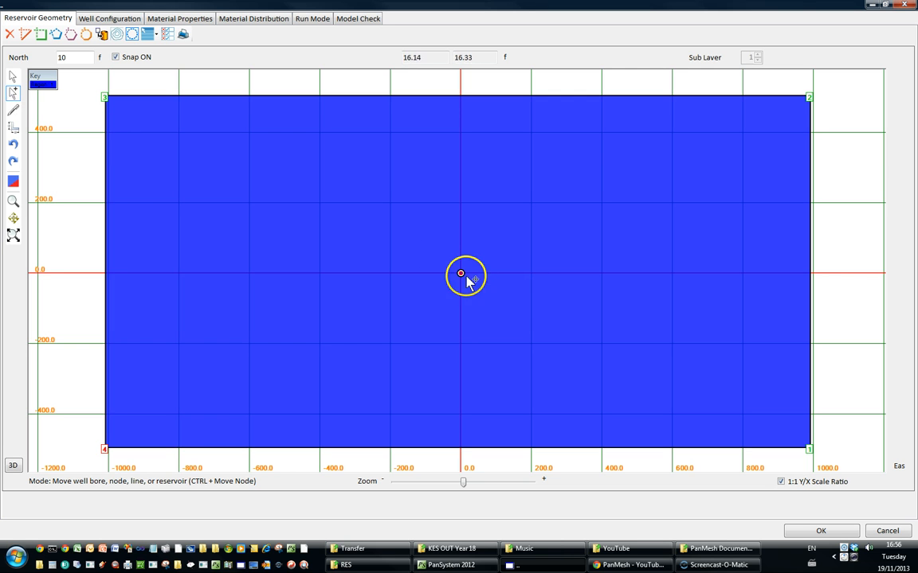
left_click_drag(462, 275, 699, 366)
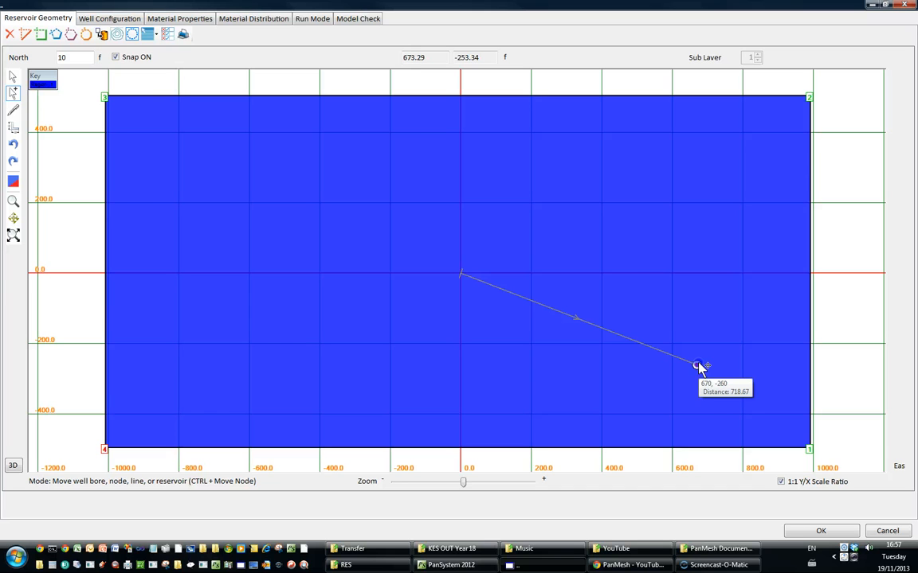
left_click_drag(699, 366, 697, 366)
Move the well bore to about (330, -100) and set the grid snap spacing to 100 ft.
left_click(63, 58)
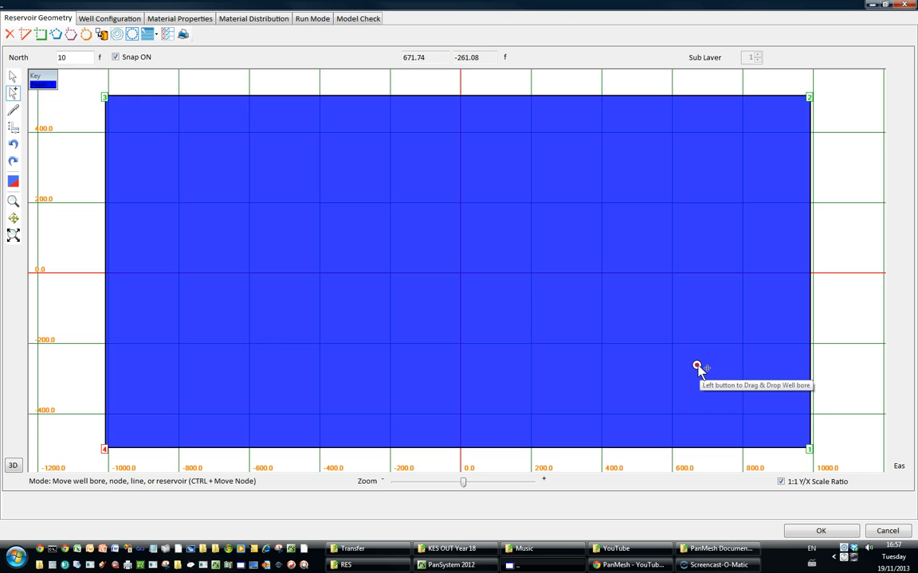
mouse_move(697, 366)
left_mouse_down()
mouse_move(682, 299)
mouse_move(576, 308)
left_mouse_up()
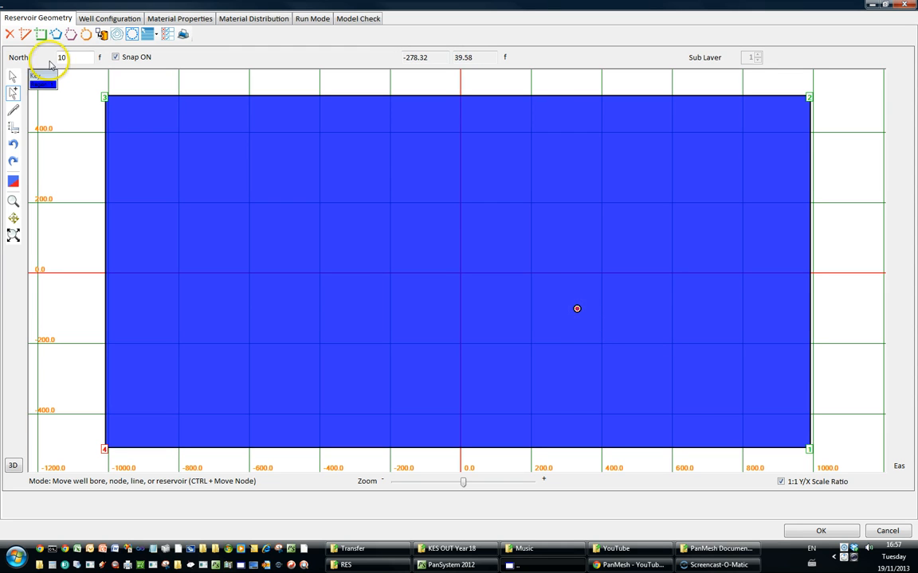
type("0")
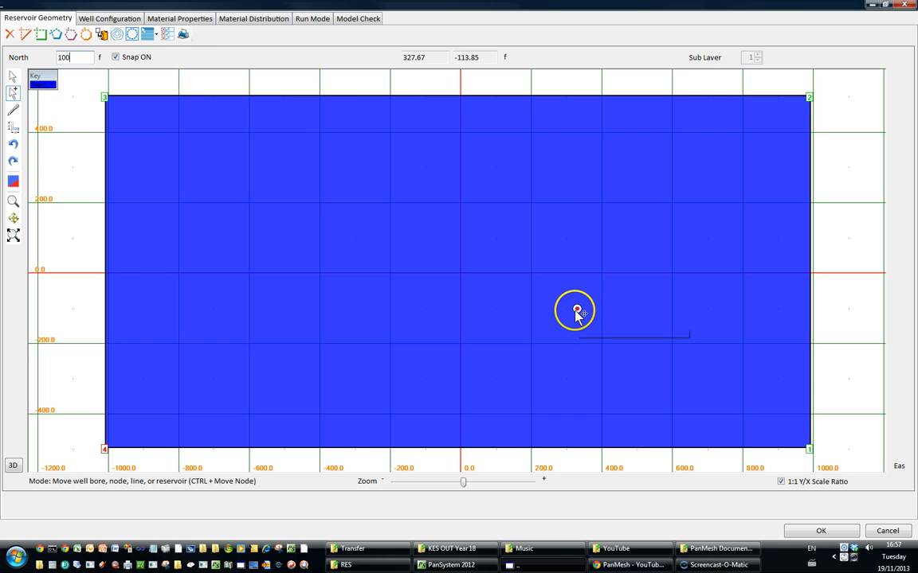
Move the well bore to (700, 300) on the snap grid, and then with snapping off to about (251, 232).
mouse_move(577, 309)
left_mouse_down()
mouse_move(747, 297)
mouse_move(742, 206)
mouse_move(721, 170)
left_mouse_up()
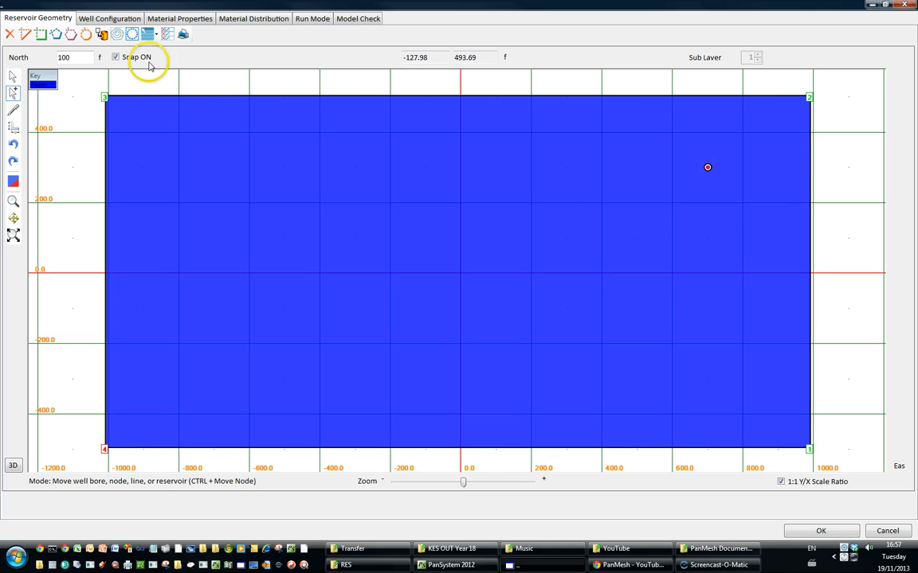
left_click(116, 57)
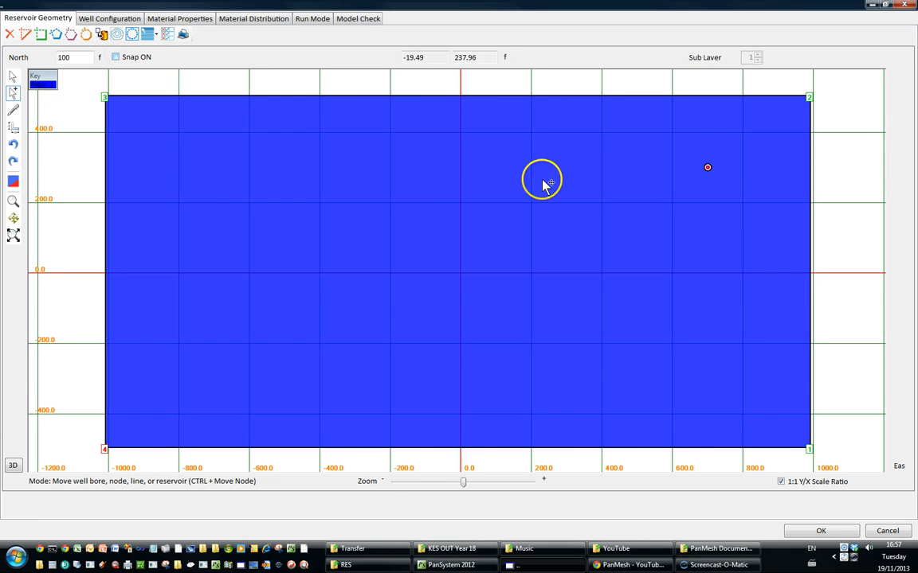
left_click_drag(708, 170, 549, 192)
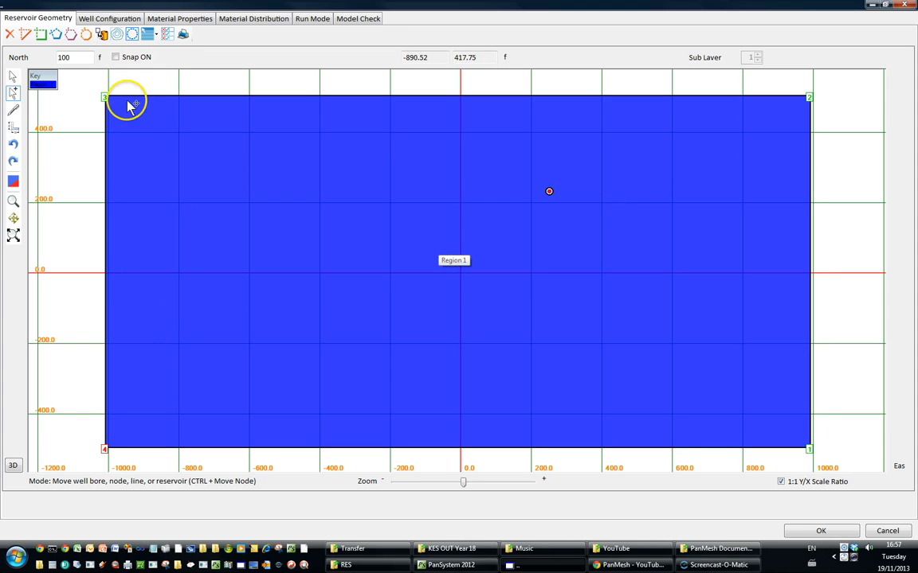
Set the well's X co-ordinate to 280 ft and Y co-ordinate to 230 ft, and re-enable snapping in the reservoir geometry.
left_click(114, 20)
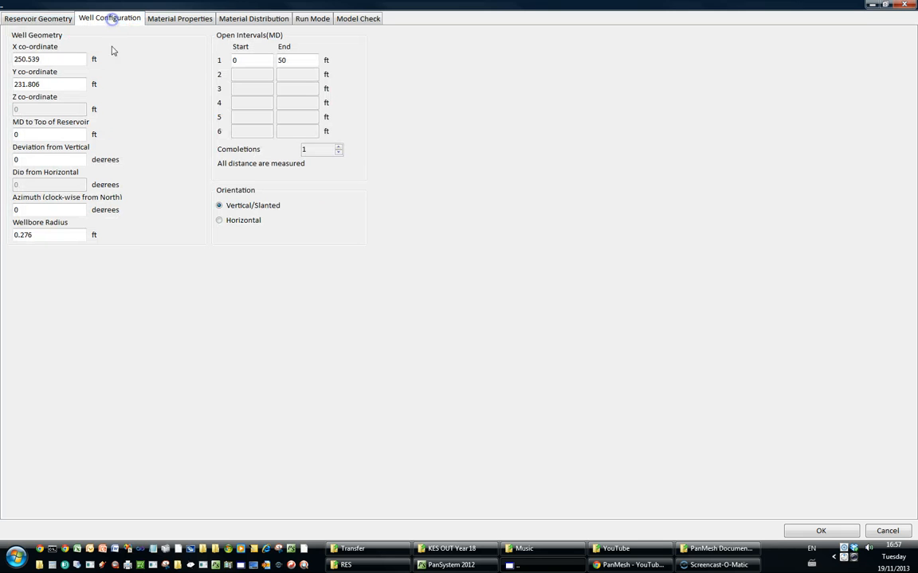
double_click(48, 59)
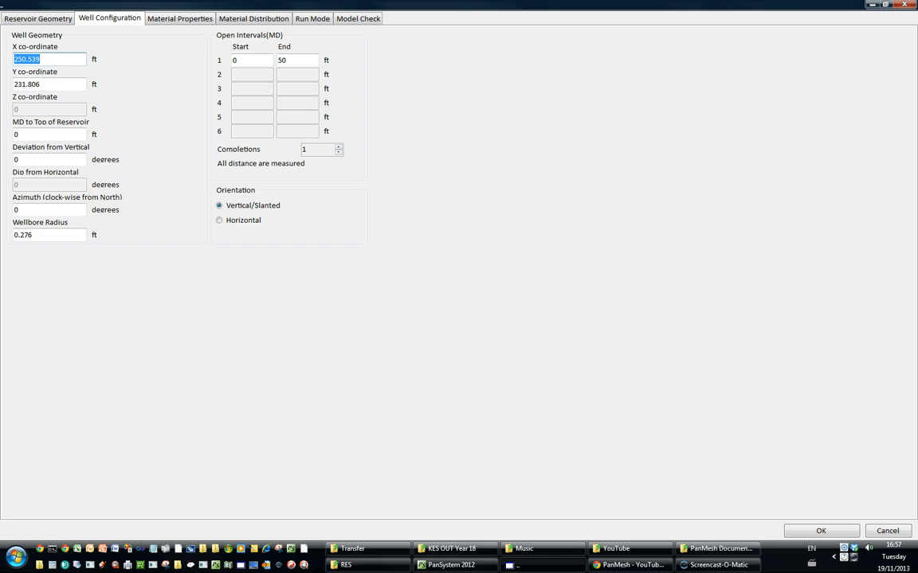
type("280")
left_click(38, 83)
left_click_drag(41, 84, 13, 84)
type("230")
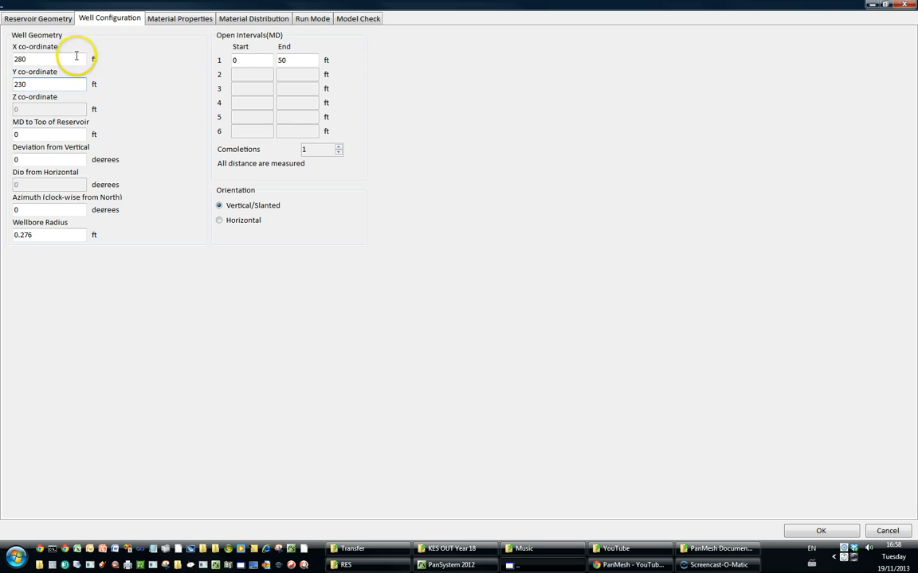
left_click(62, 16)
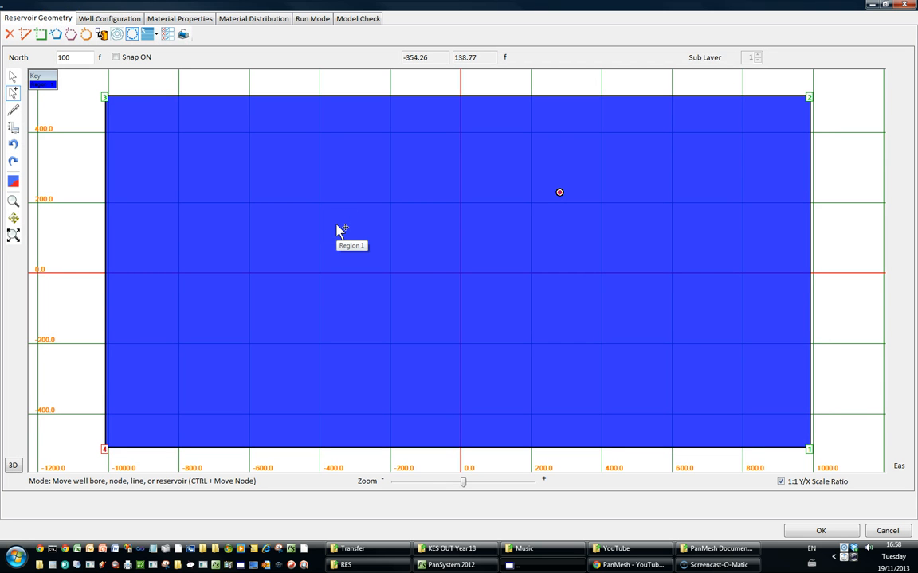
left_click(115, 57)
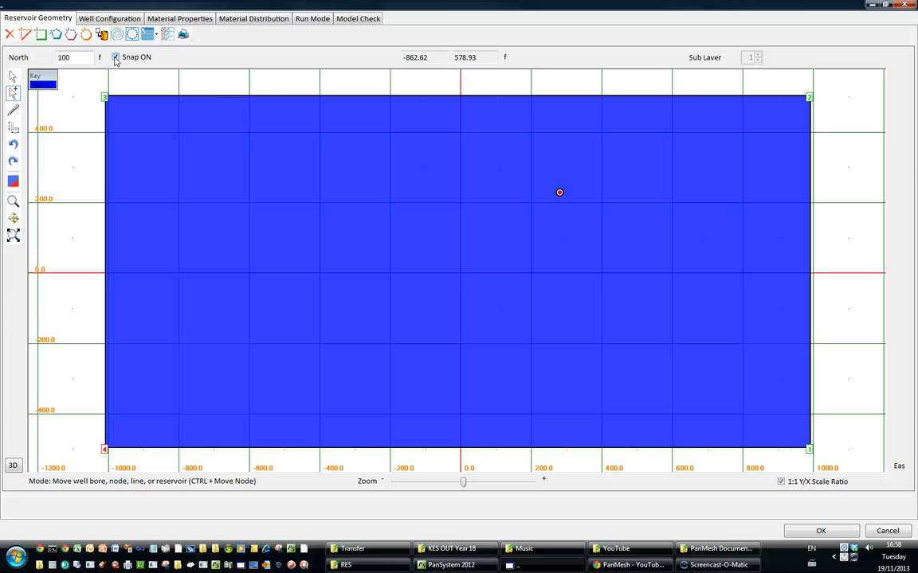
Create material 2 and fill it with a copy of material 1's fluid and formation properties.
left_click(165, 20)
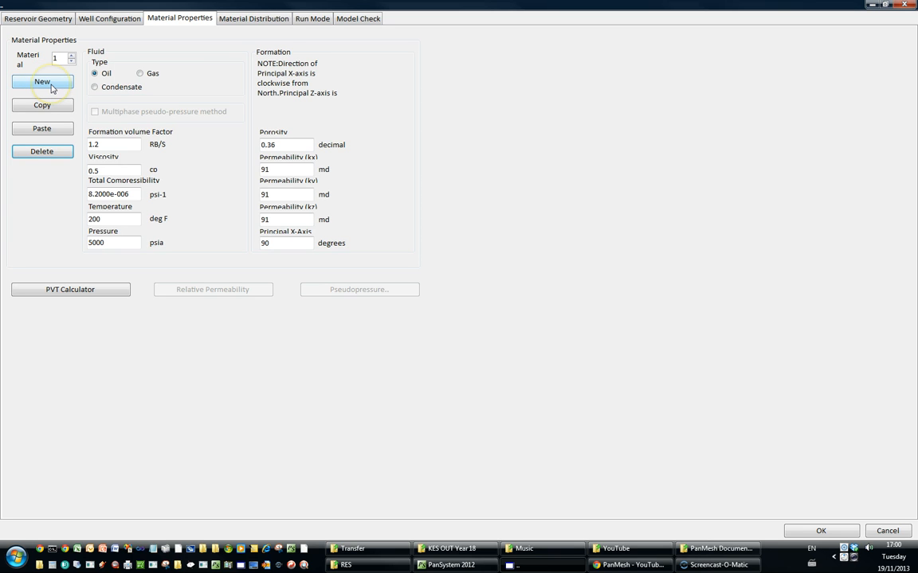
left_click(50, 85)
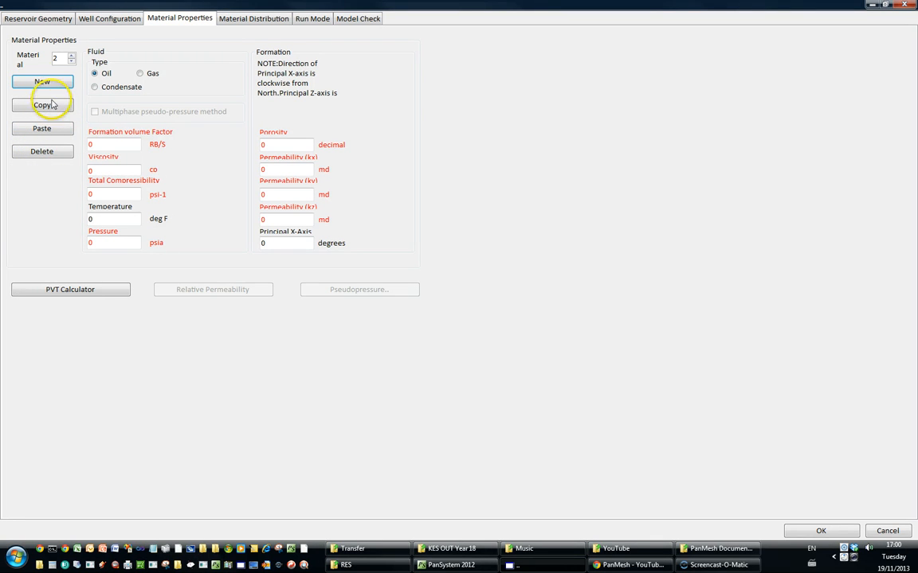
left_click(72, 62)
left_click(44, 103)
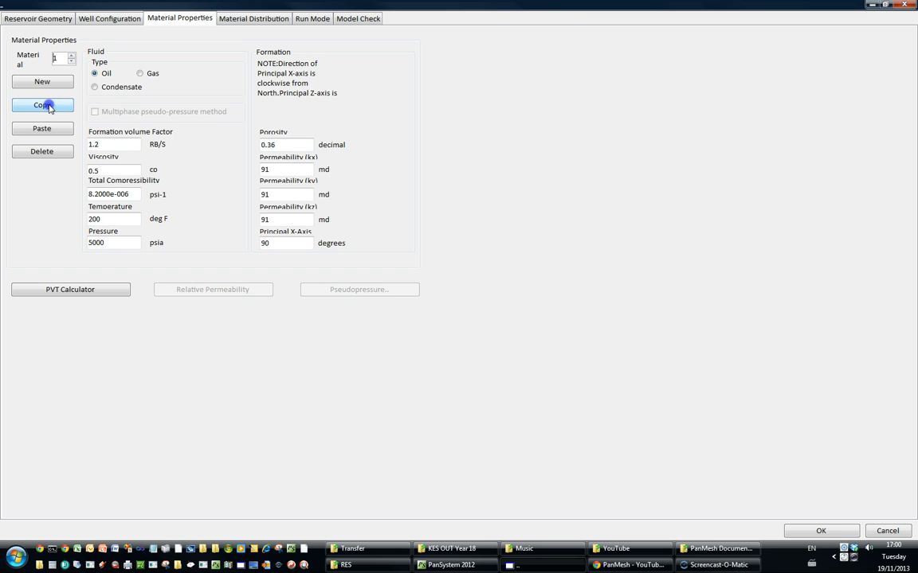
left_click(71, 57)
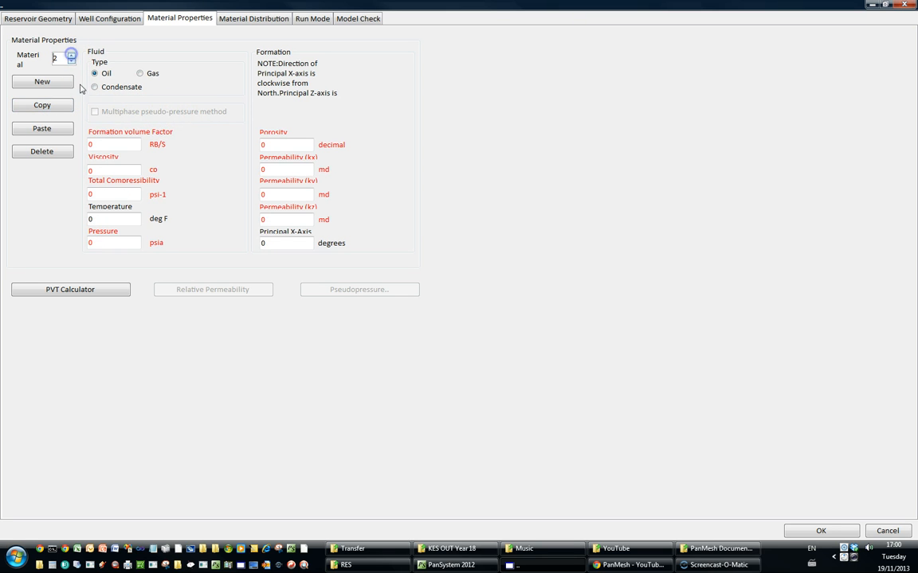
left_click(55, 129)
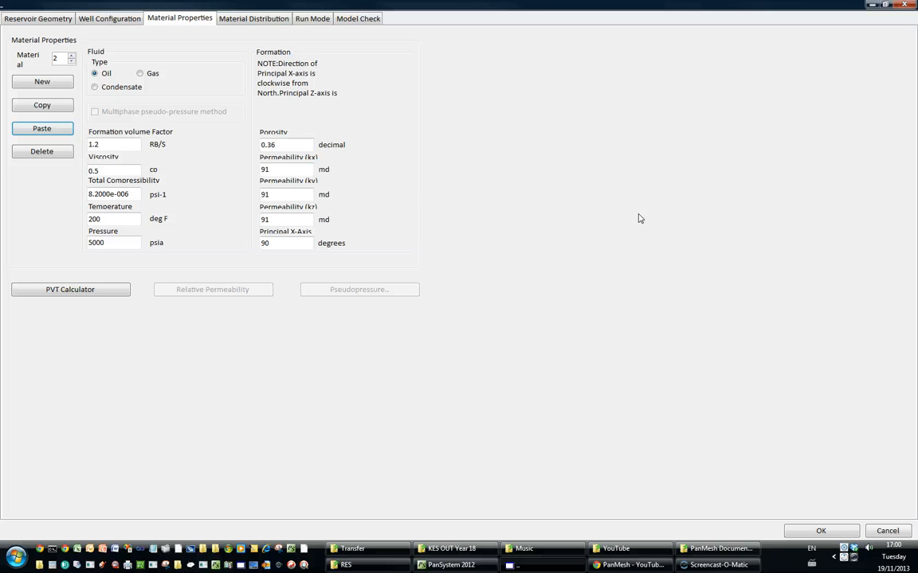
Set material 2's kx, ky and kz permeabilities to 1 md.
left_click_drag(278, 170, 234, 171)
type("1")
left_click_drag(278, 195, 194, 221)
type("11")
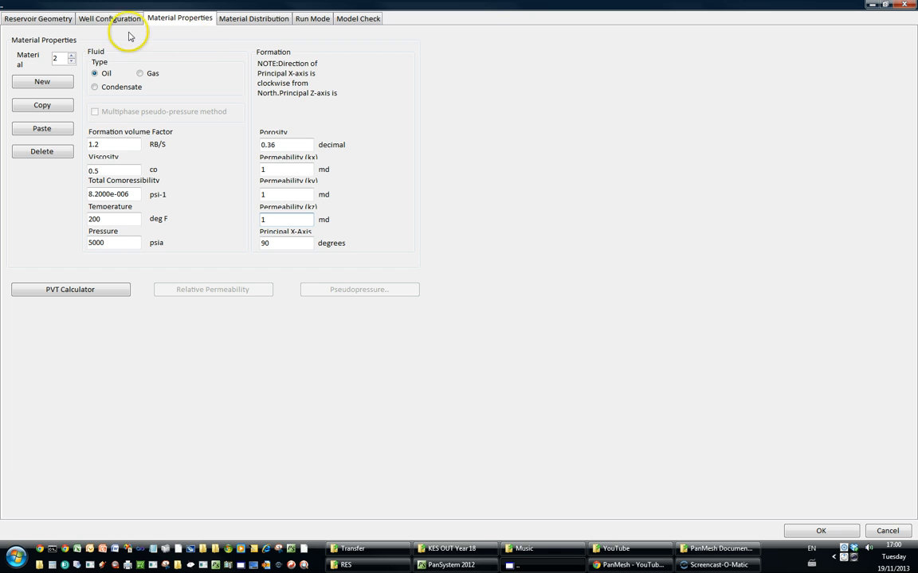
Set the reservoir's number of sub layers to 2 and apply a thickness of 50 to sub layer 2 at all nodes.
left_click(51, 18)
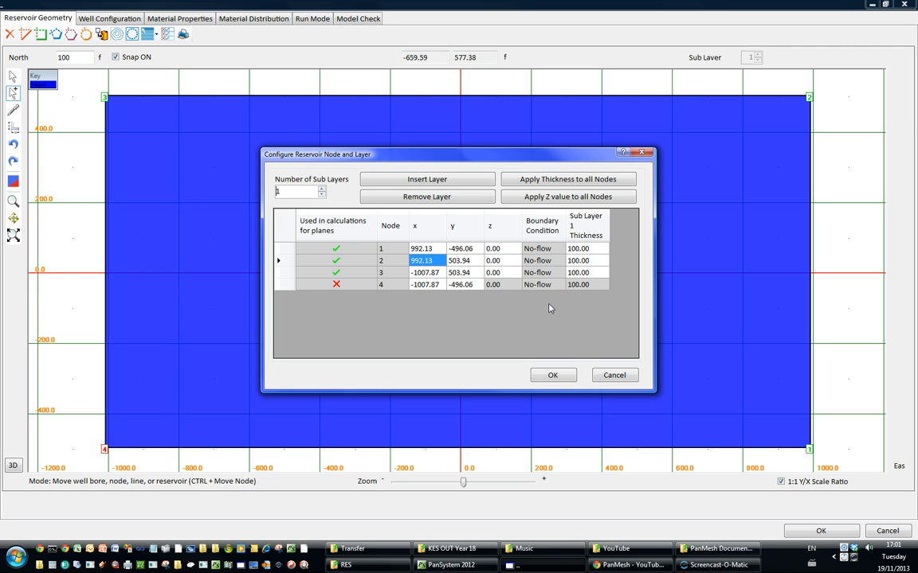
left_click(322, 191)
left_click(439, 335)
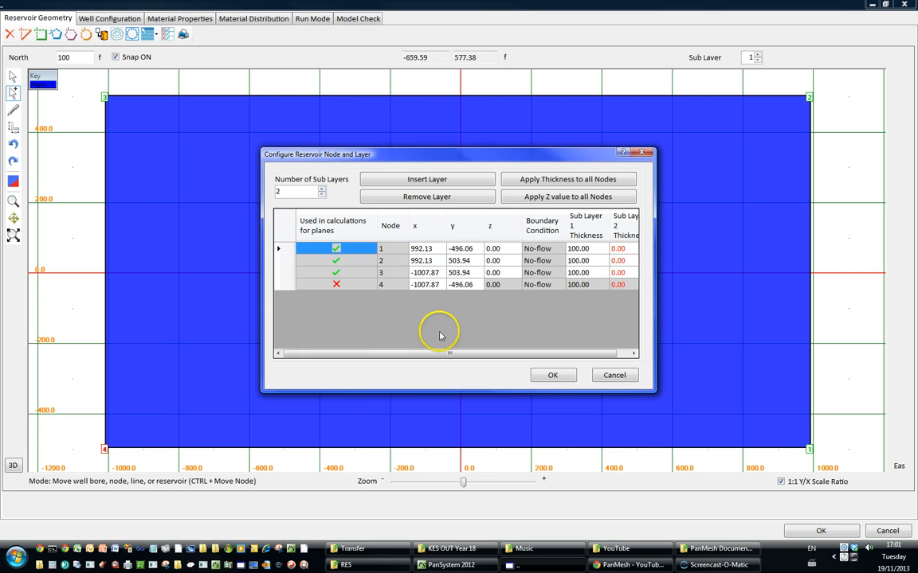
left_click(617, 249)
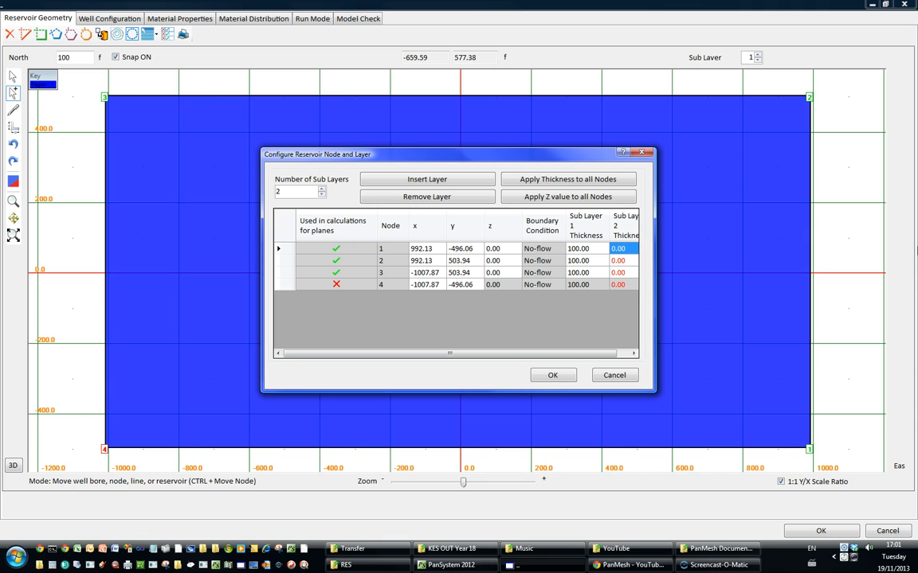
type("50")
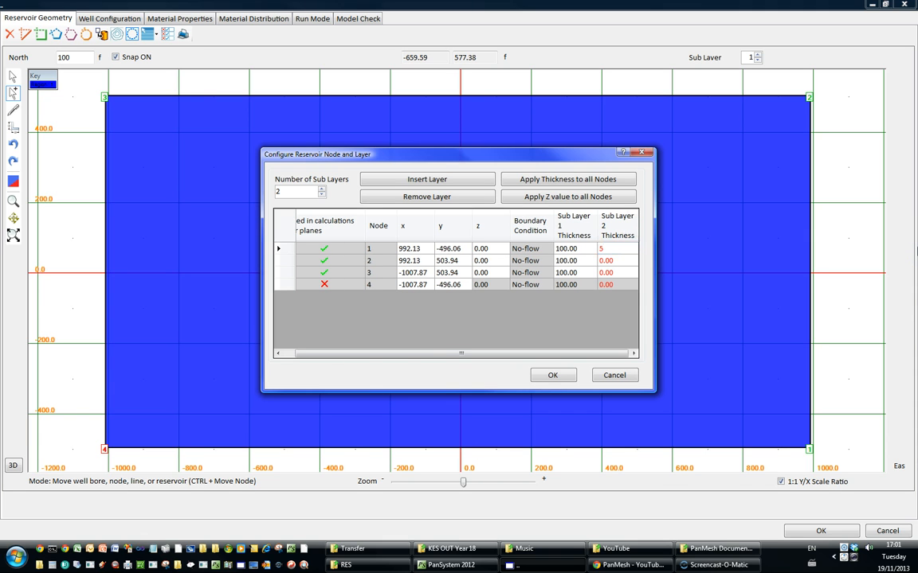
left_click(579, 180)
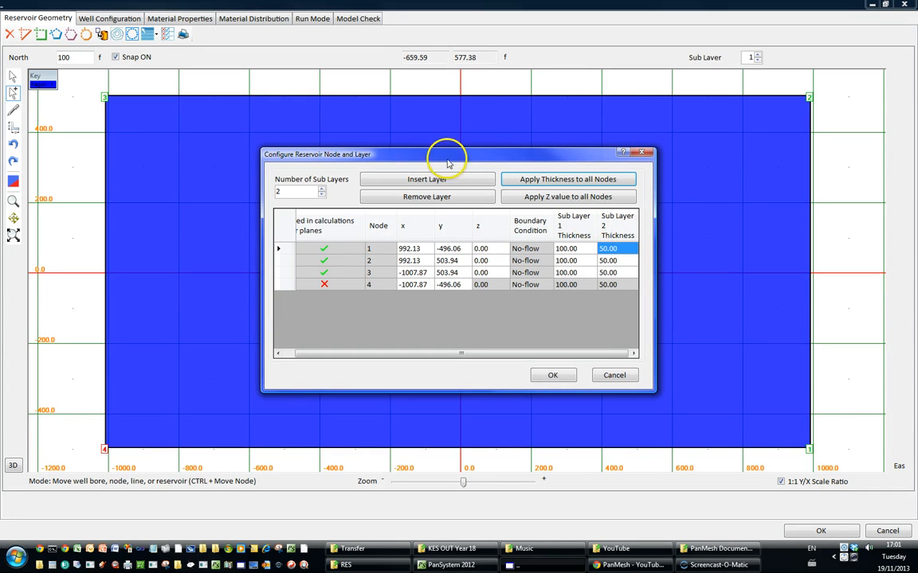
Replace the second sub layer with one inserted from sub layer 1, and apply a thickness of 50 to it at all nodes.
left_click(431, 198)
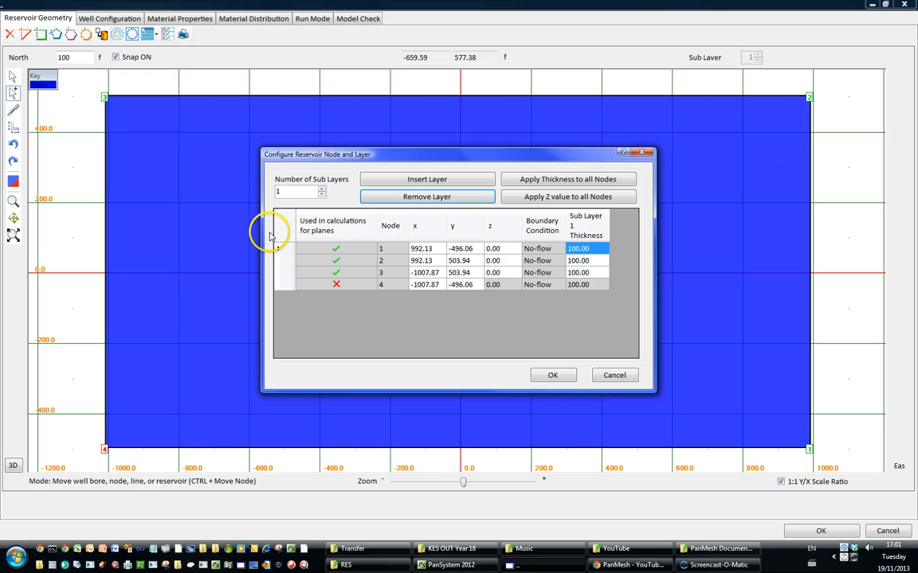
left_click(585, 249)
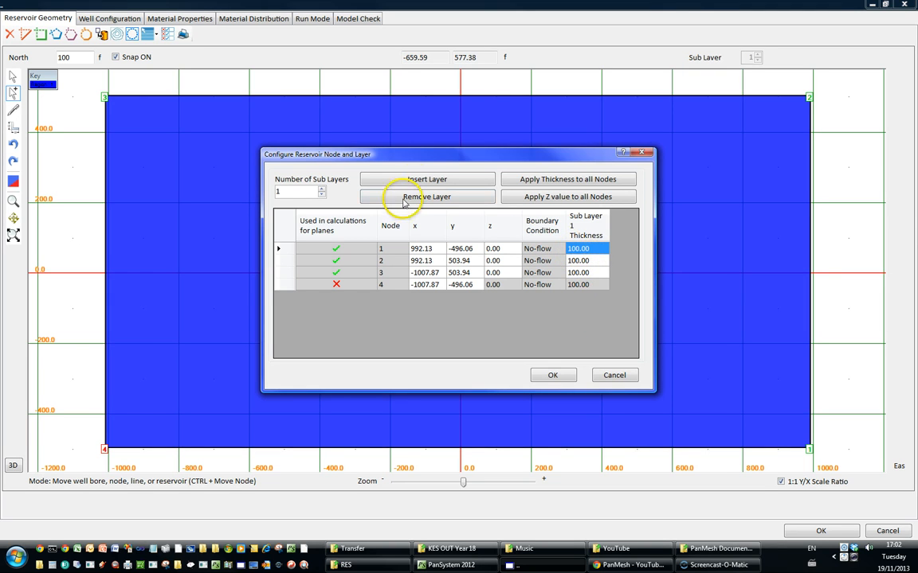
left_click(422, 181)
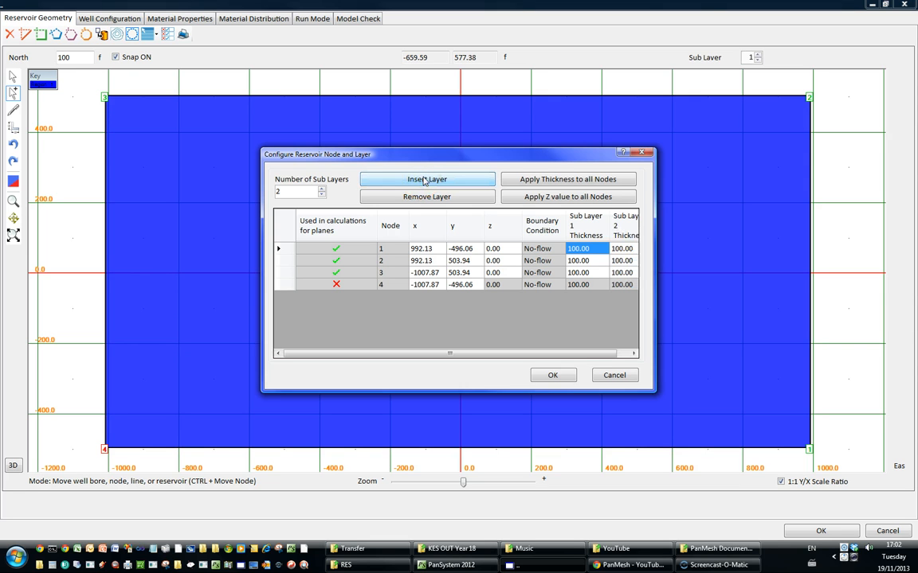
left_click(624, 249)
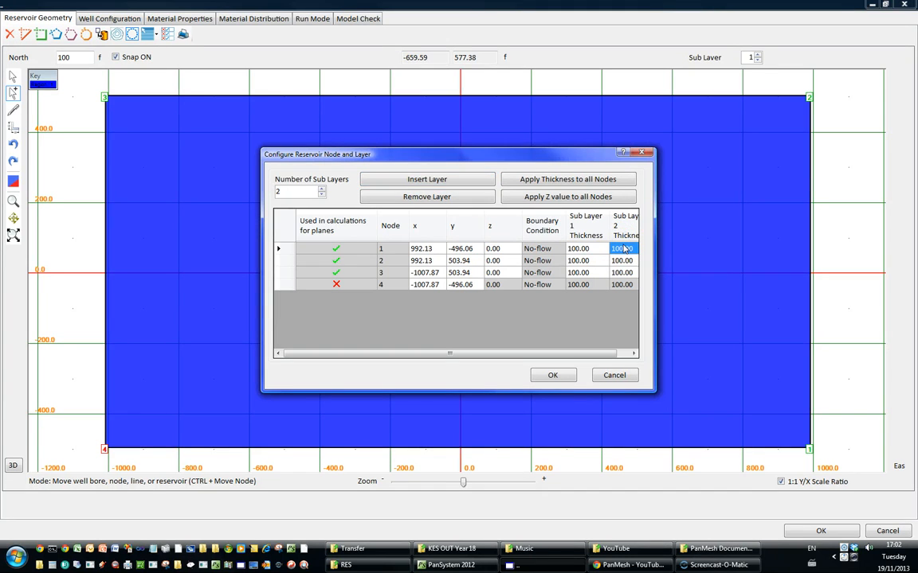
type("50")
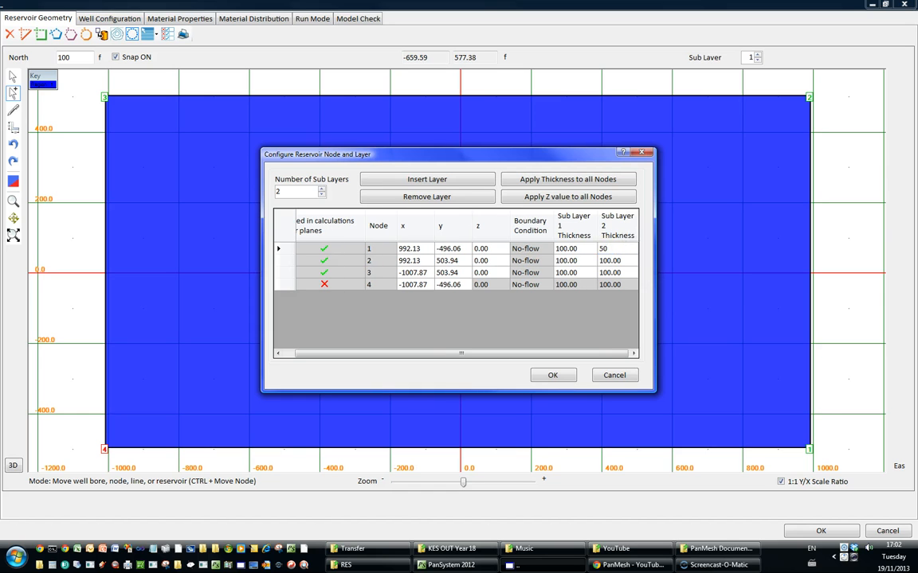
left_click(570, 179)
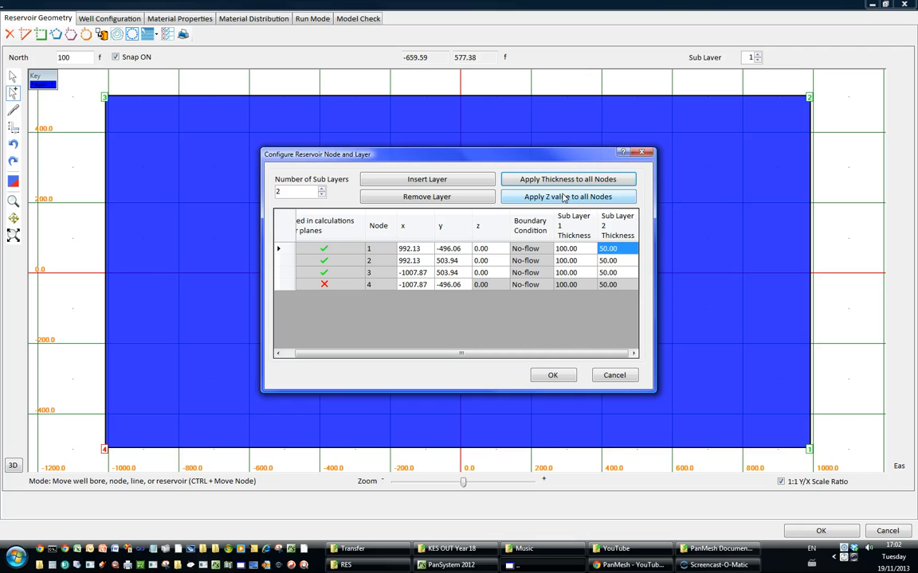
Insert a third sub layer and apply a thickness of 100 to sub layer 3 at all nodes, accepting the layer configuration.
left_click(424, 181)
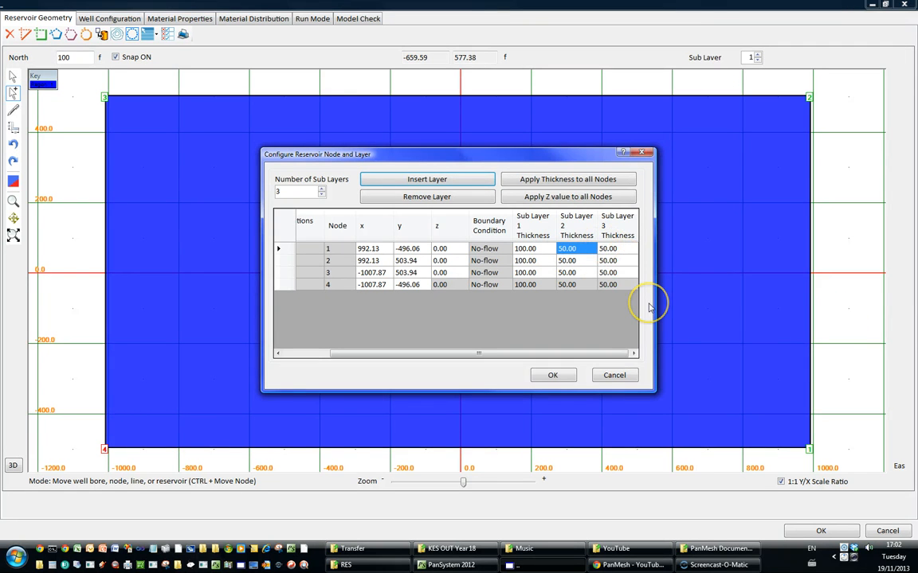
left_click(609, 250)
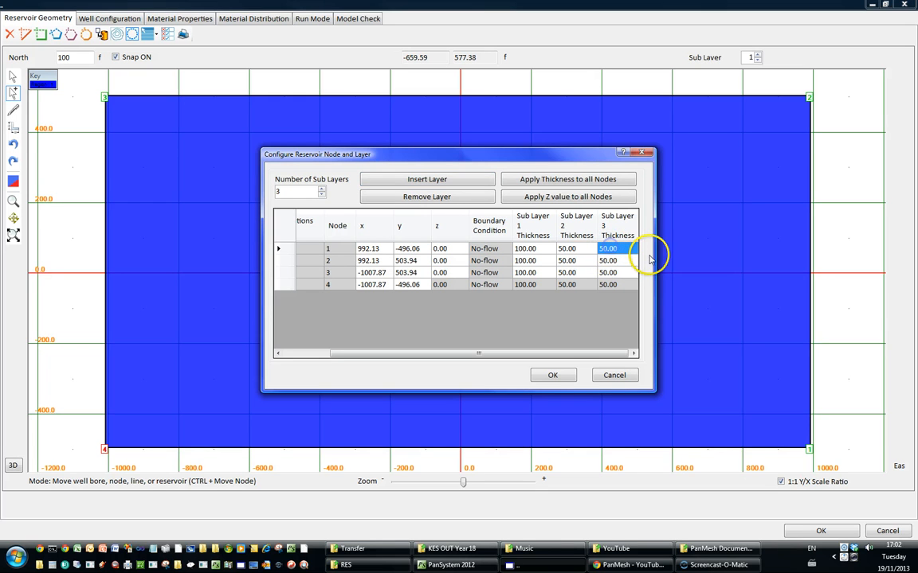
type("100")
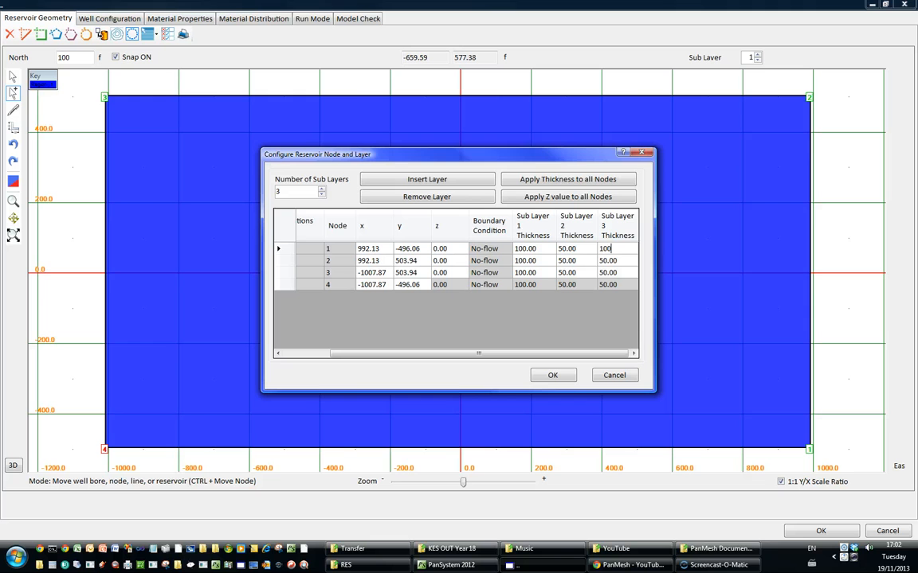
left_click(550, 179)
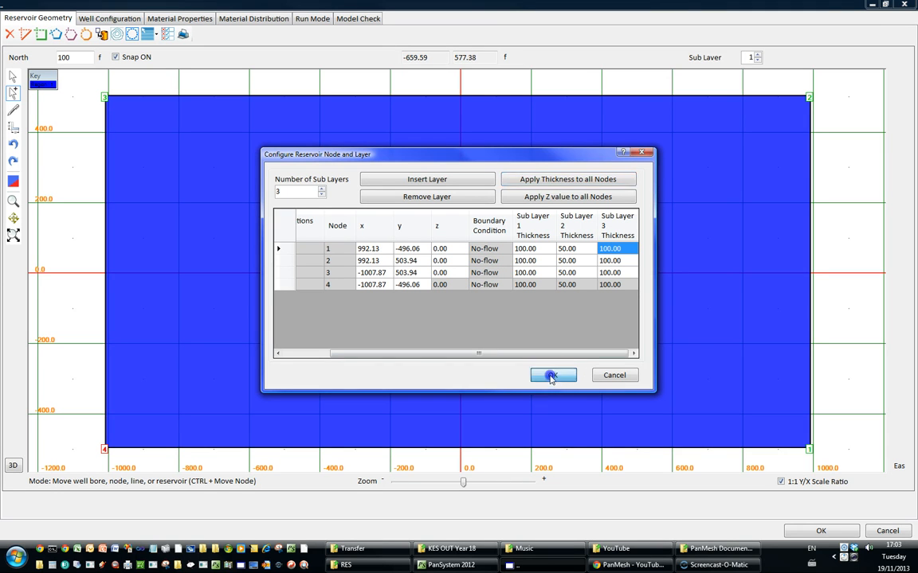
left_click(551, 376)
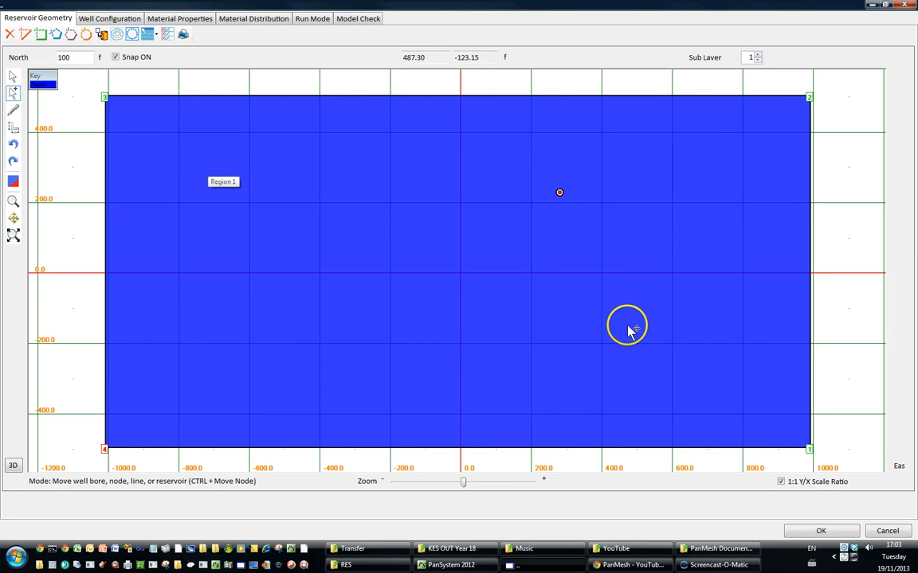
Step through the sub layers of the reservoir geometry up to sub layer 3.
left_click(757, 55)
left_click(758, 55)
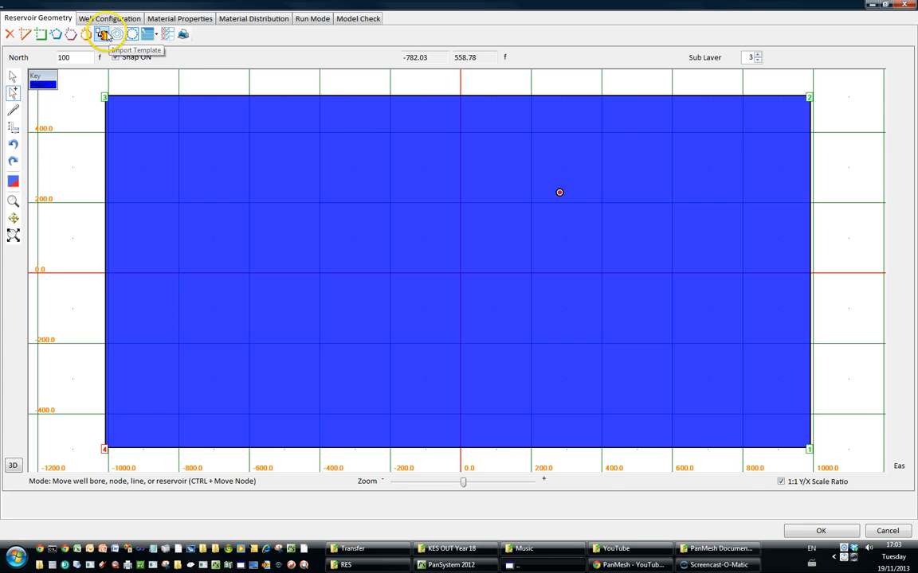
left_click(168, 23)
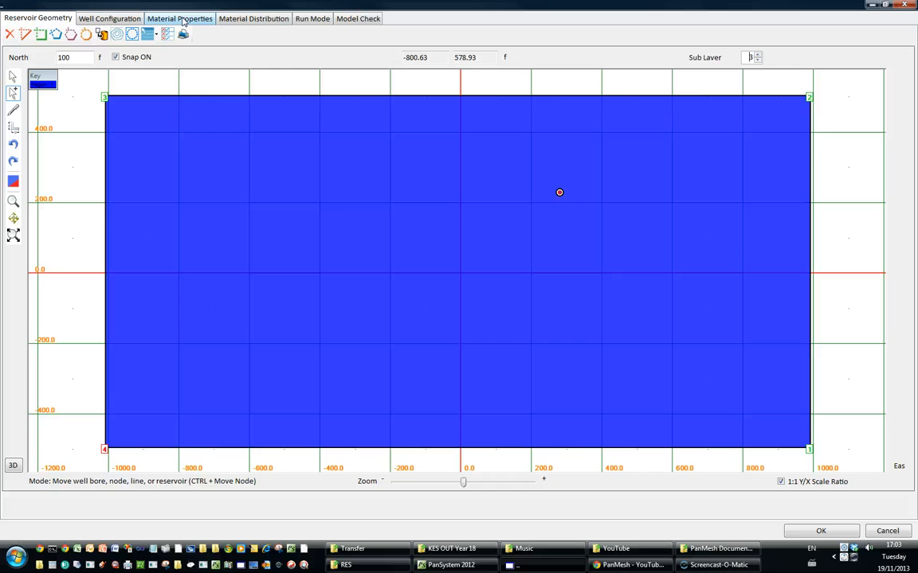
Assign material 2 to sub-layer 2 of Region 1 in the material distribution.
left_click(230, 17)
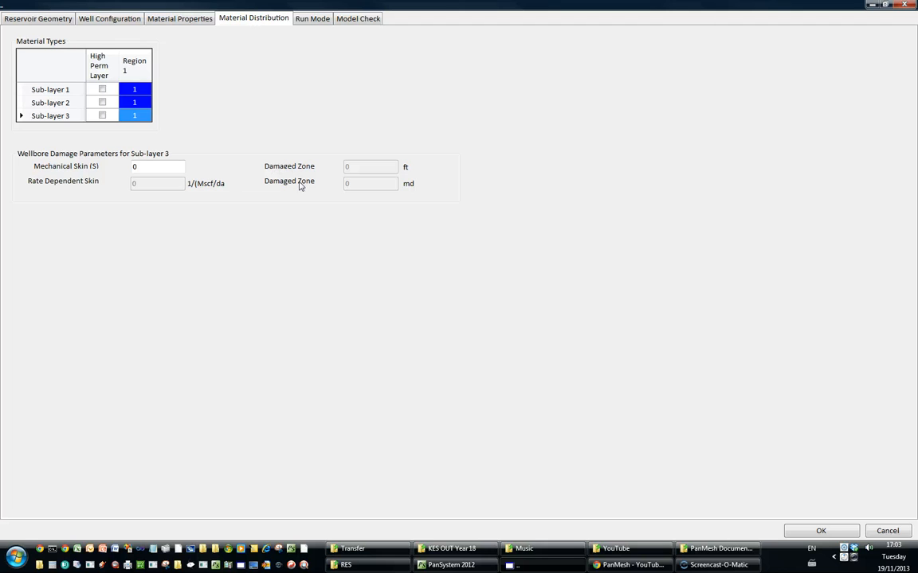
left_click(132, 102)
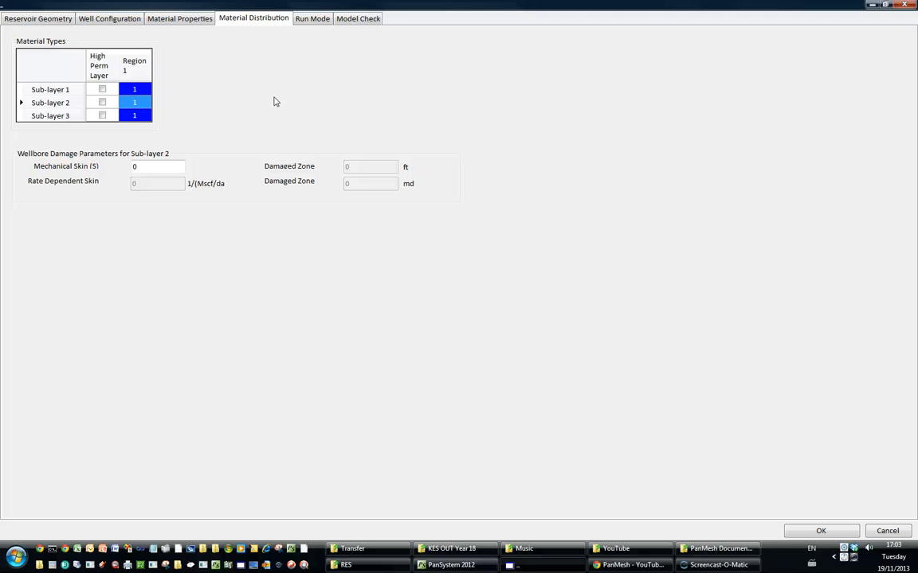
type("2")
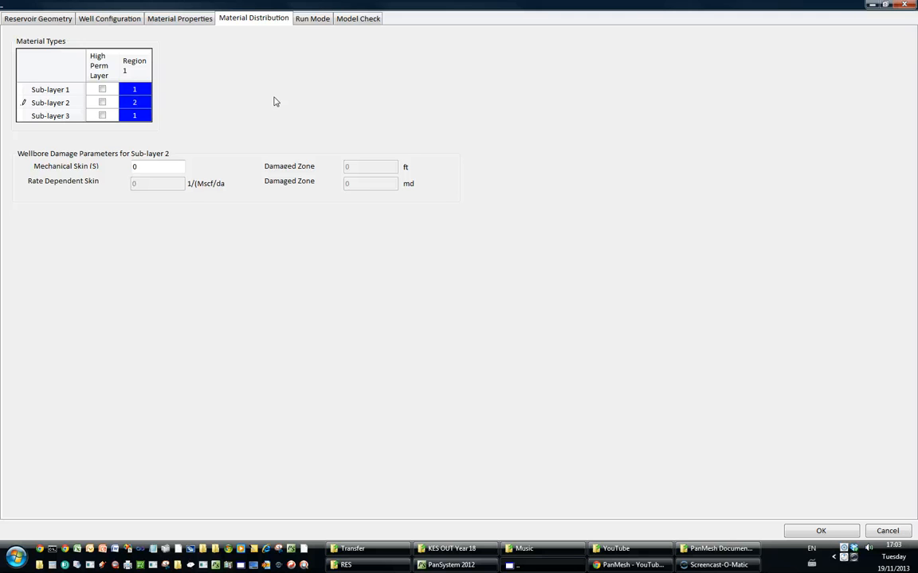
left_click(135, 115)
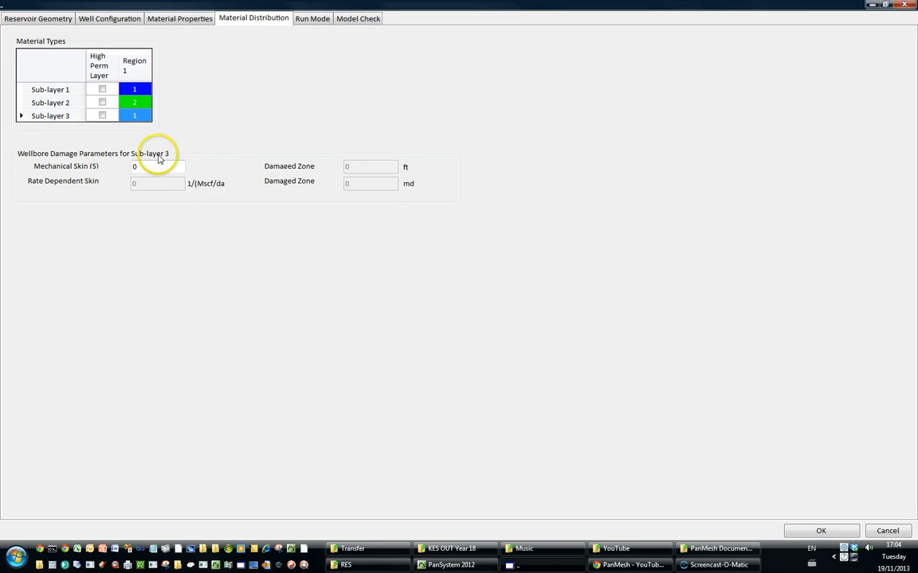
left_click(132, 90)
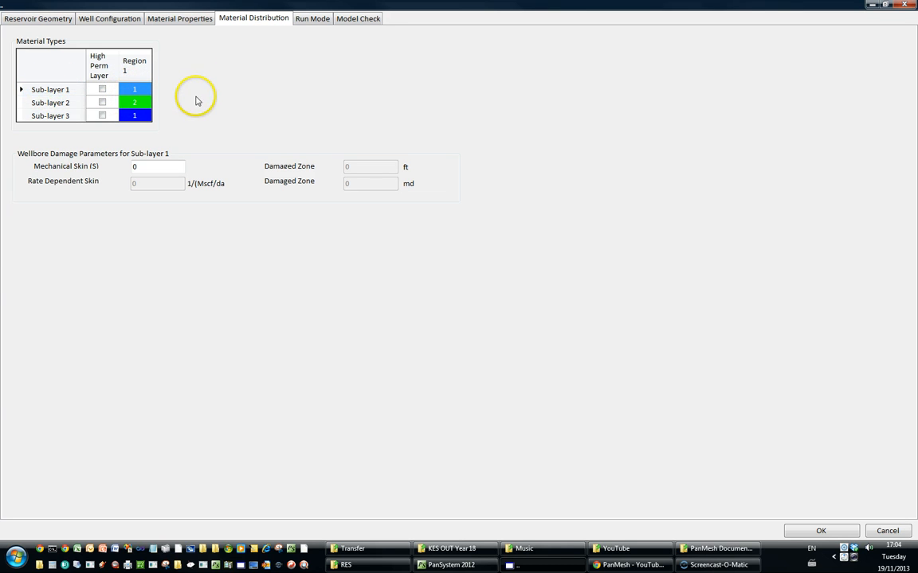
Colour the reservoir plan by material and check the material shown for each of the three sub layers.
left_click(54, 18)
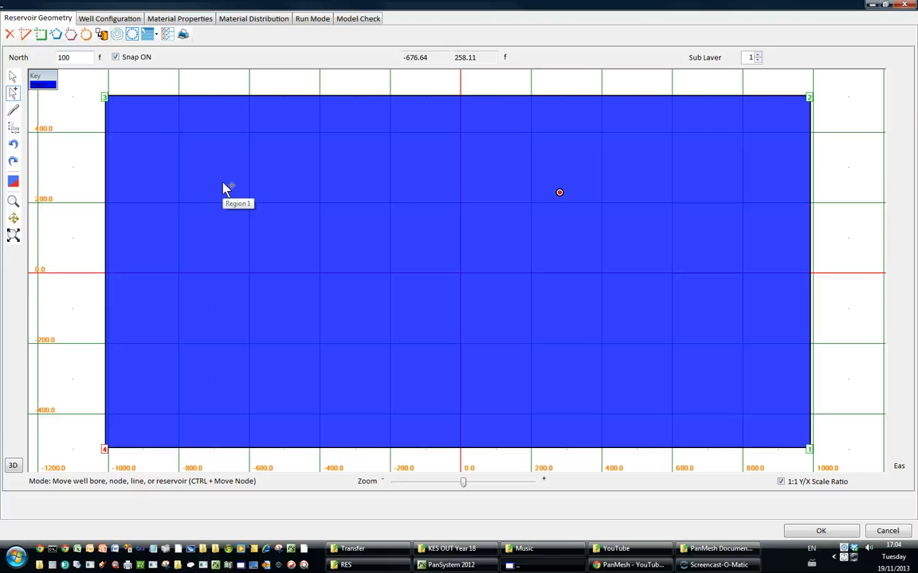
left_click(13, 182)
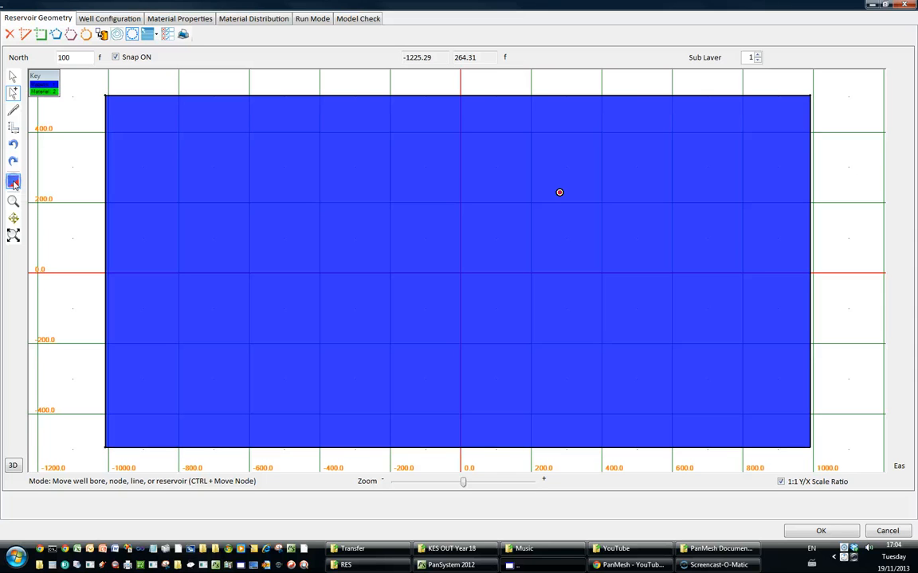
left_click(759, 54)
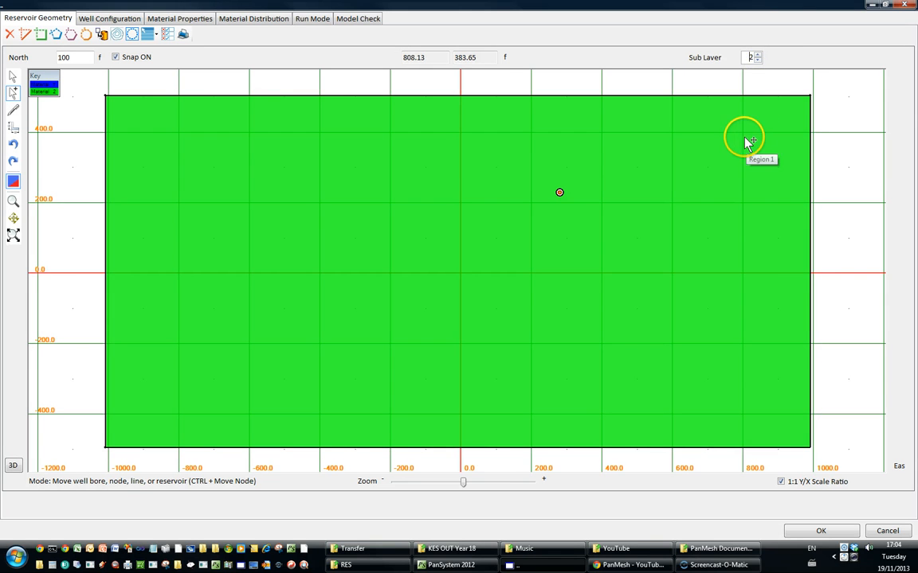
left_click(759, 54)
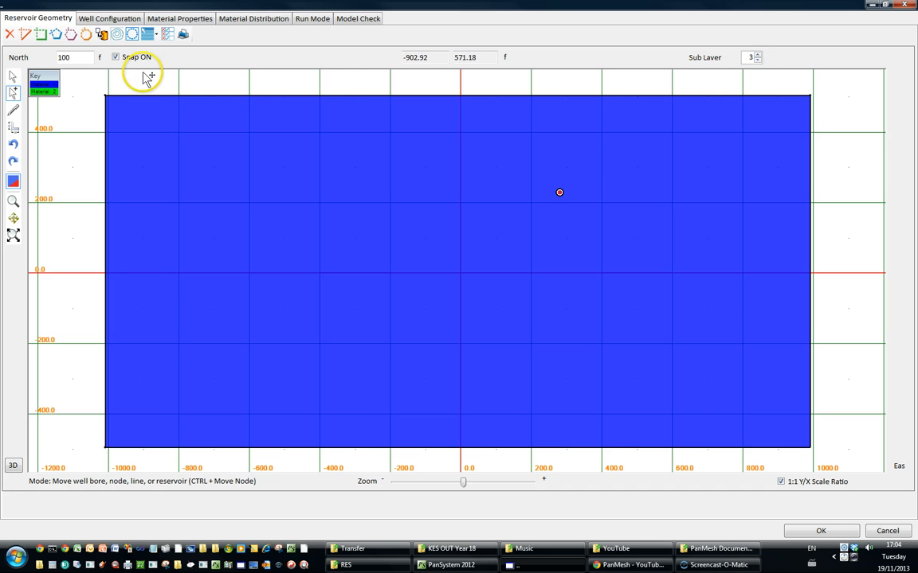
left_click(757, 60)
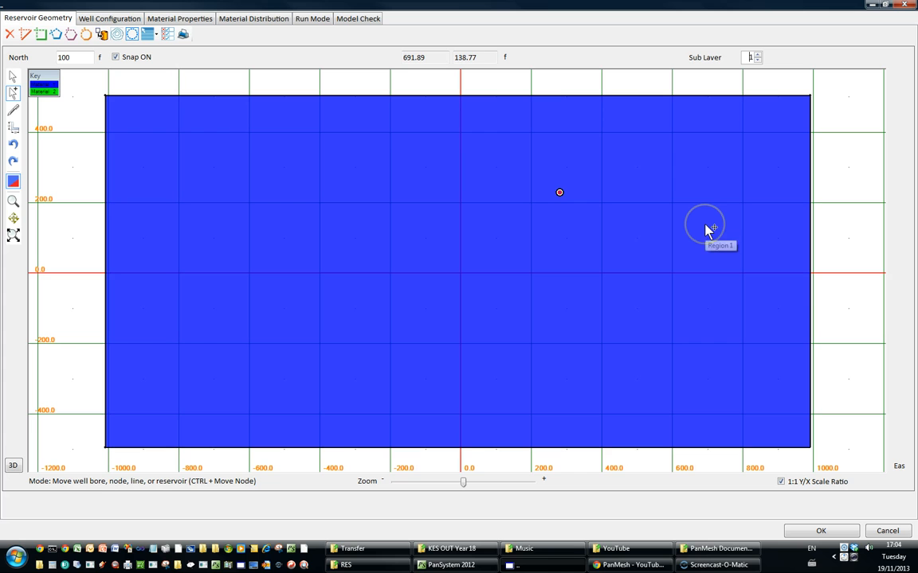
left_click(757, 56)
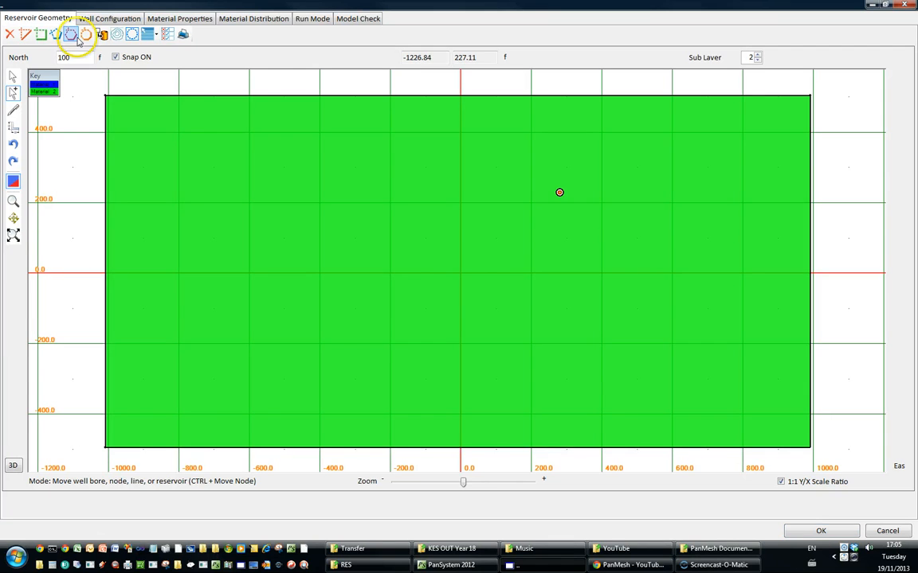
Review the well configuration and accept the numerical model setup.
left_click(99, 17)
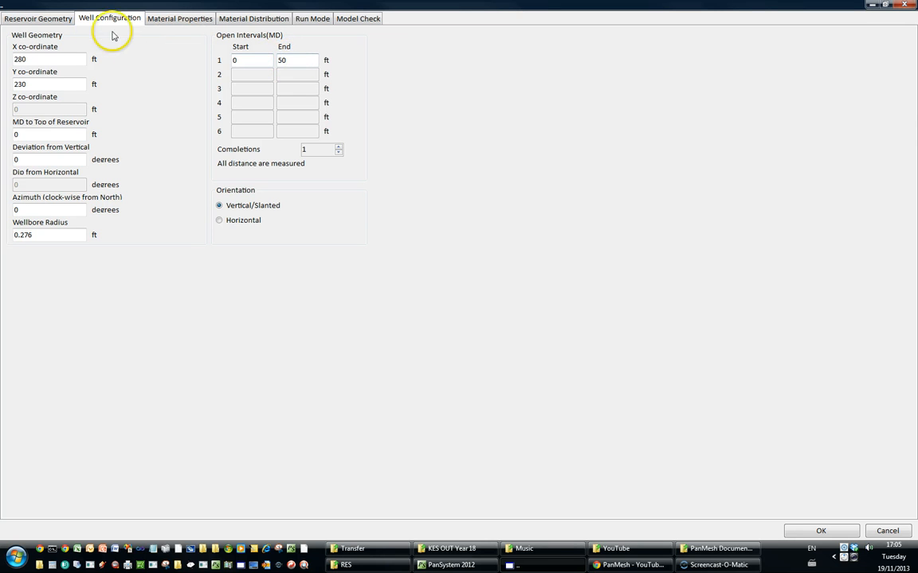
left_click(53, 18)
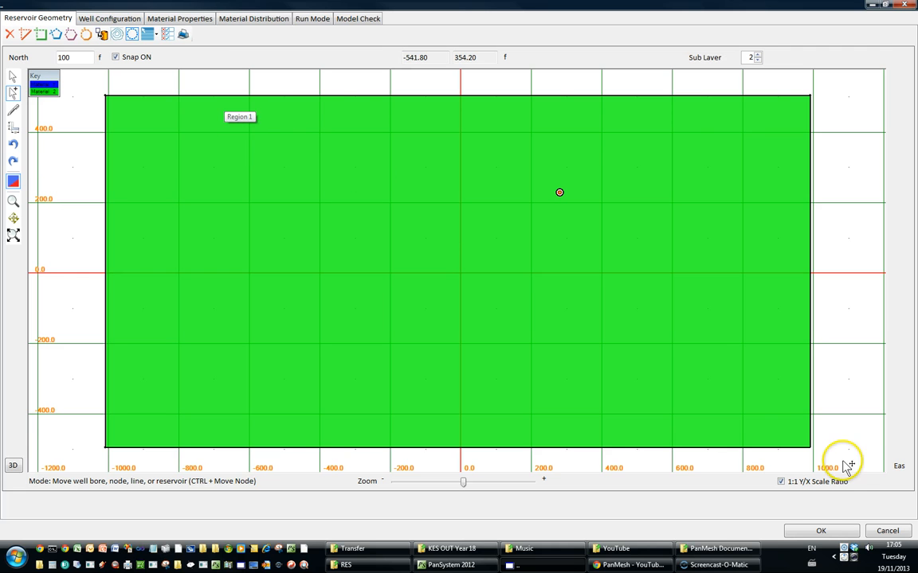
left_click(818, 532)
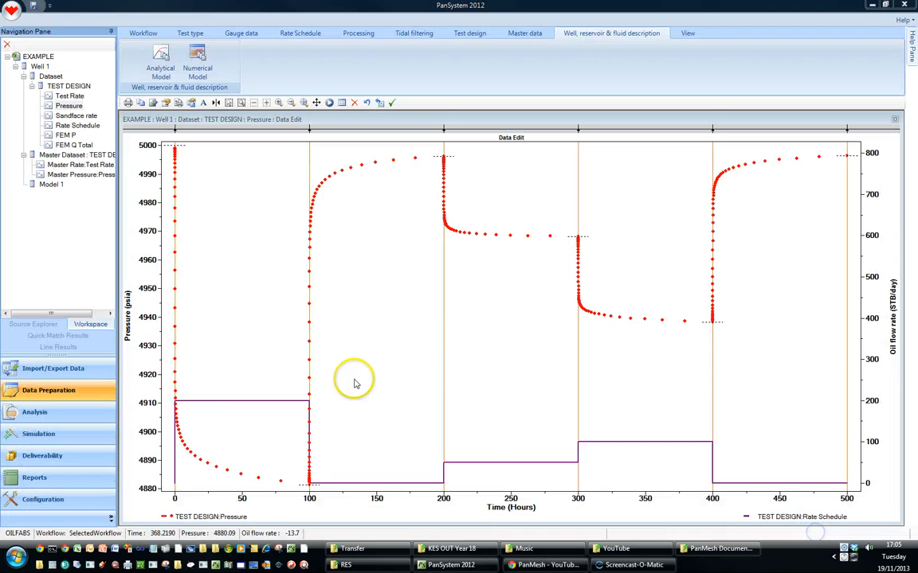
Start a new PanMesh numerical simulation run with a simulation time of 500 hours.
left_click(46, 436)
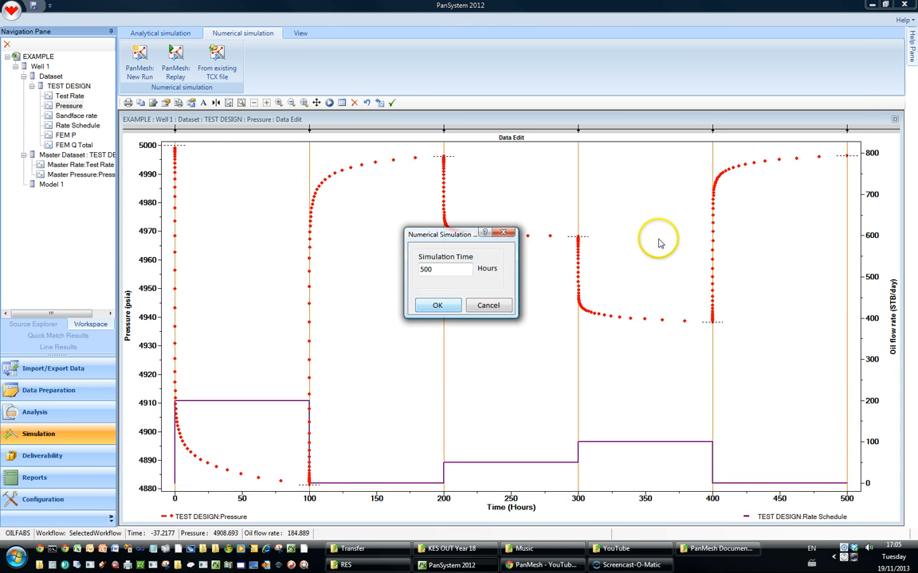
key("Return")
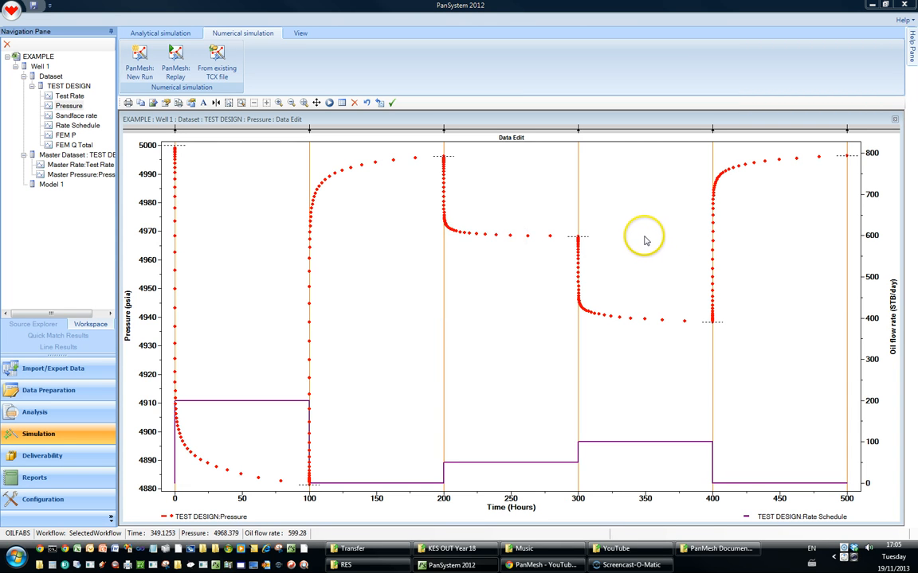
left_click(627, 242)
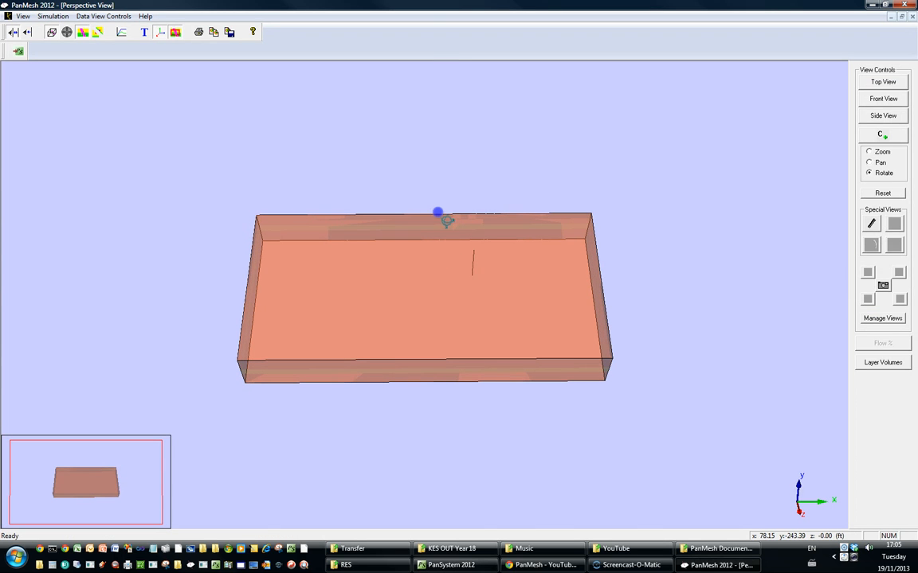
Set the opacity of the three-layer reservoir mesh to Opaque.
left_click_drag(379, 135, 341, 220)
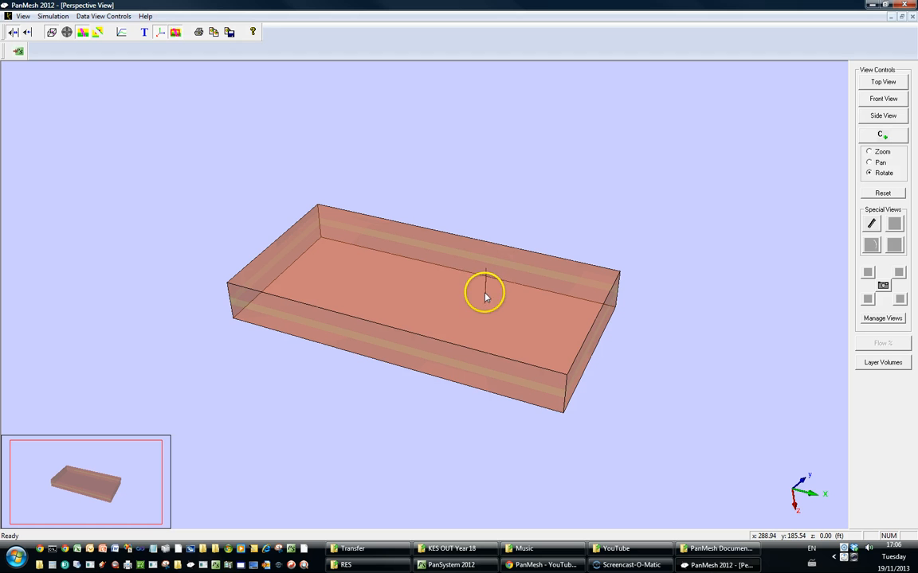
right_click_drag(507, 345, 403, 267)
right_click(349, 241)
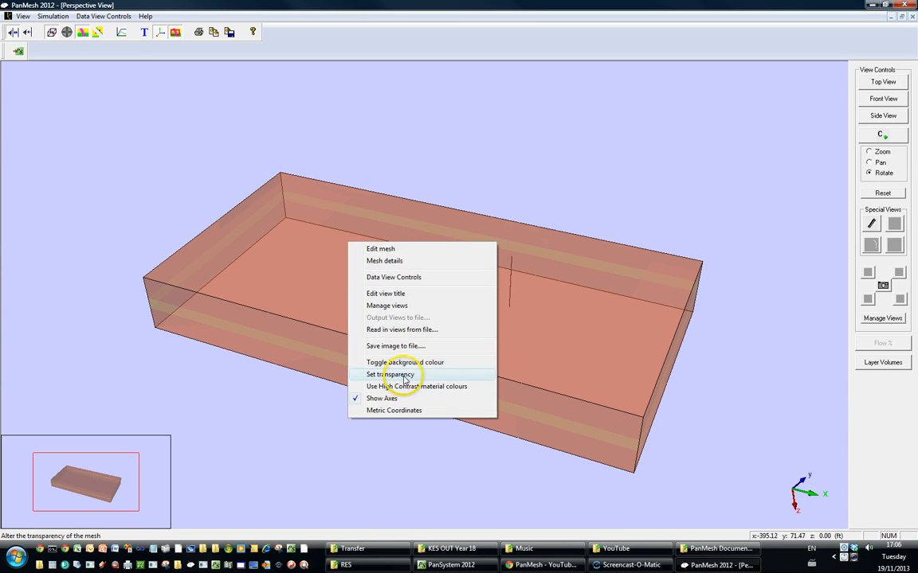
left_click(404, 376)
left_click(510, 255)
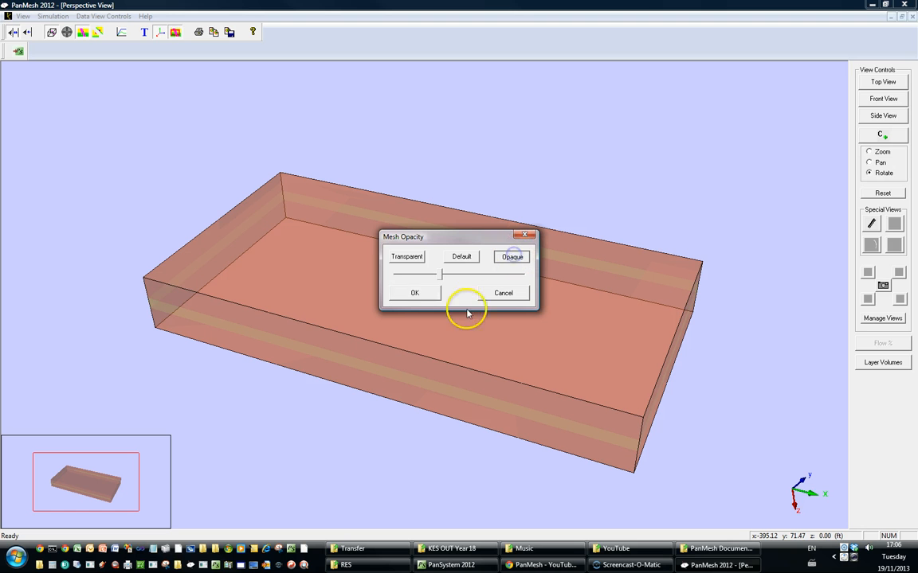
left_click(414, 293)
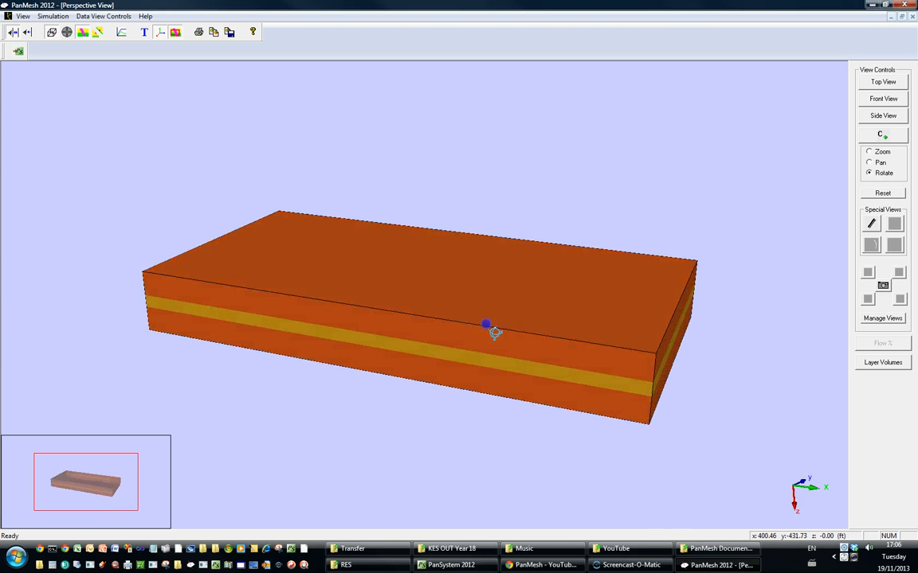
Display the reservoir mesh in high contrast material colours.
left_click_drag(396, 315, 411, 341)
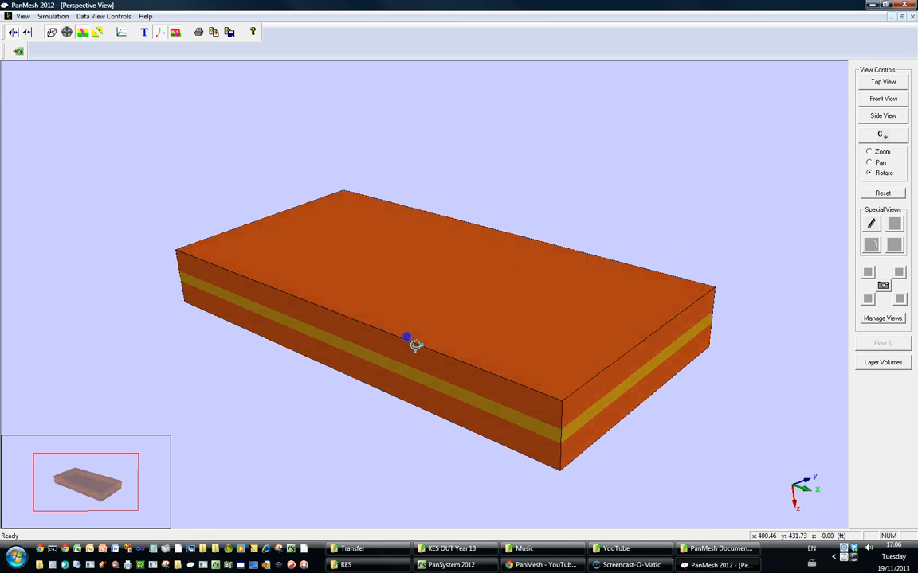
right_click(407, 278)
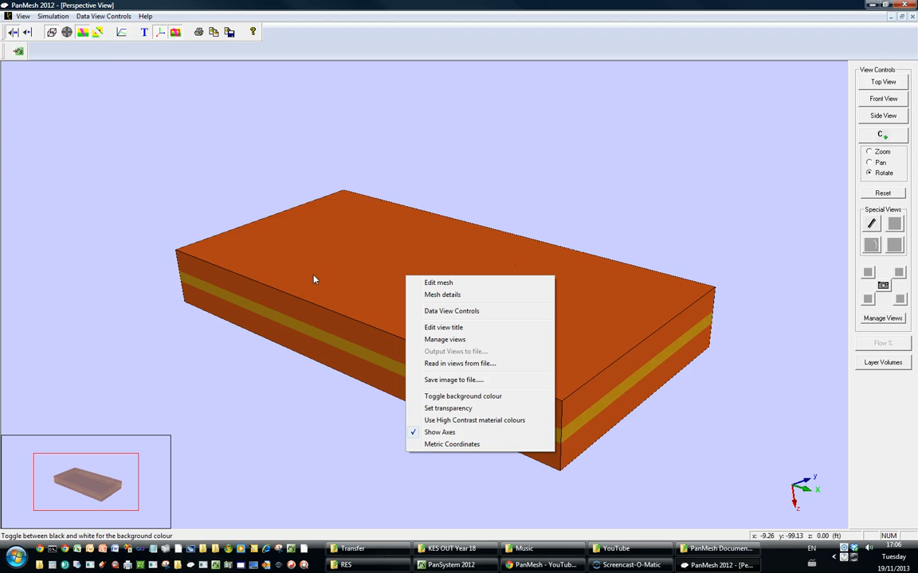
left_click(435, 421)
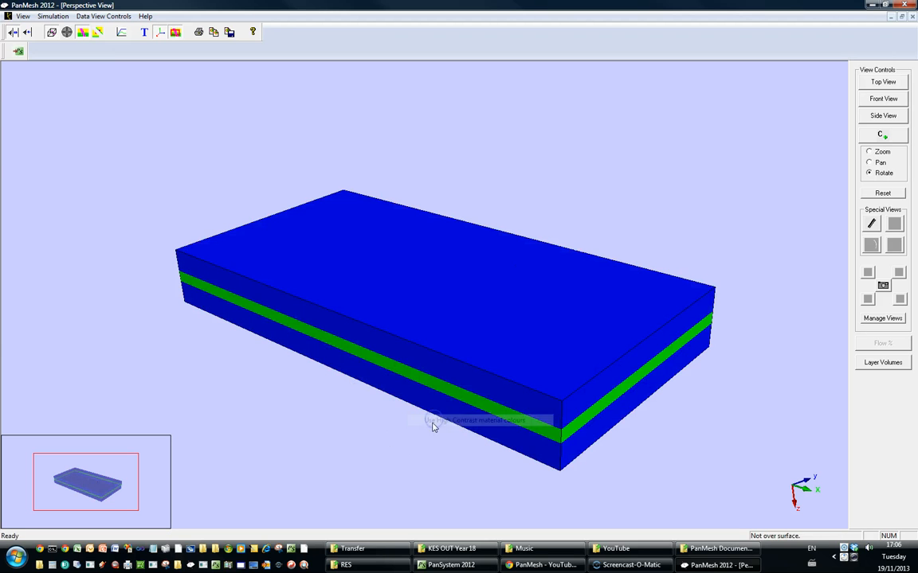
Turn off the high contrast material colours so the three-layer mesh uses its standard material colours.
left_click_drag(374, 278, 526, 263)
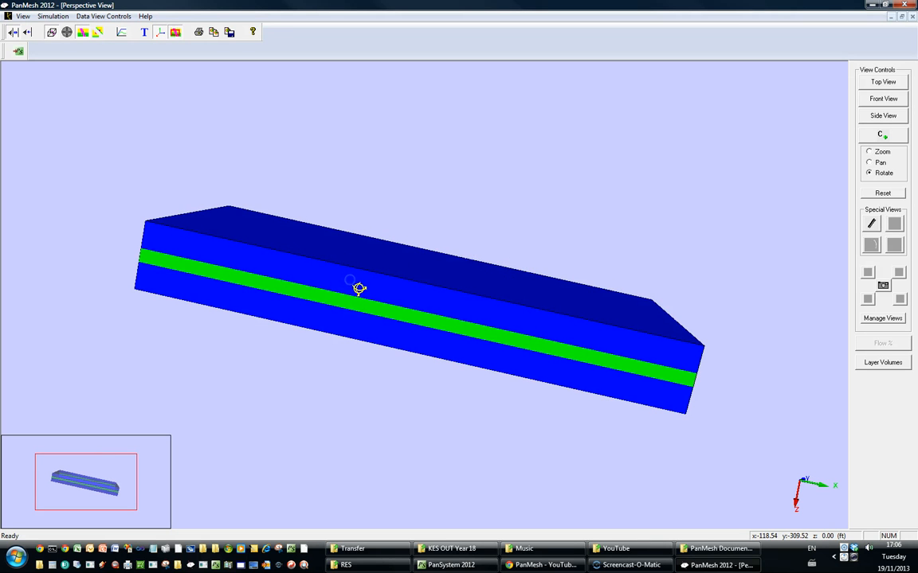
left_click_drag(533, 348, 507, 340)
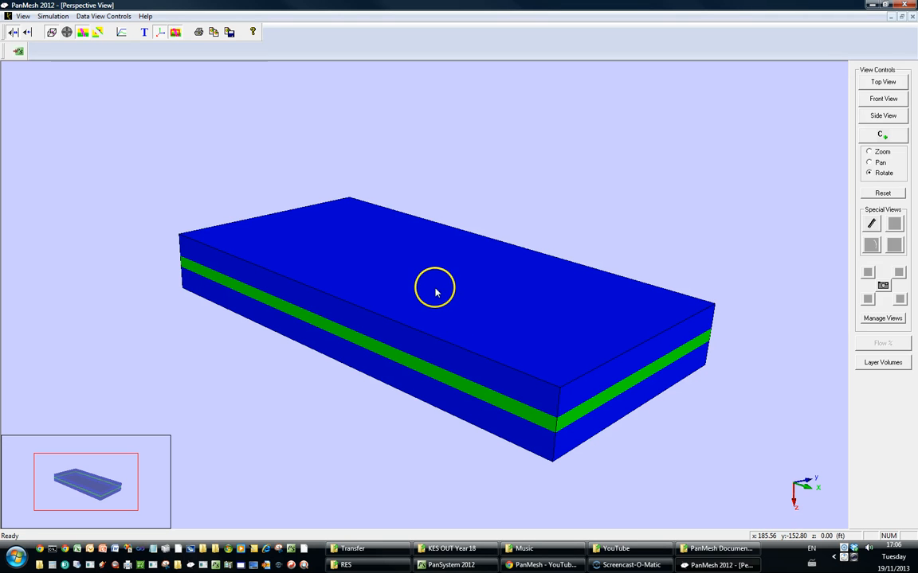
left_click_drag(434, 287, 342, 342)
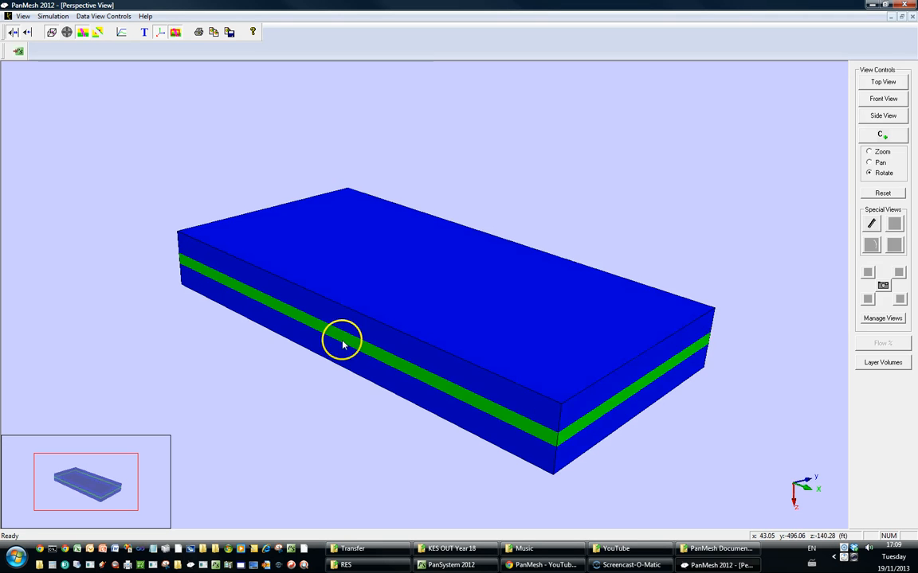
right_click(414, 285)
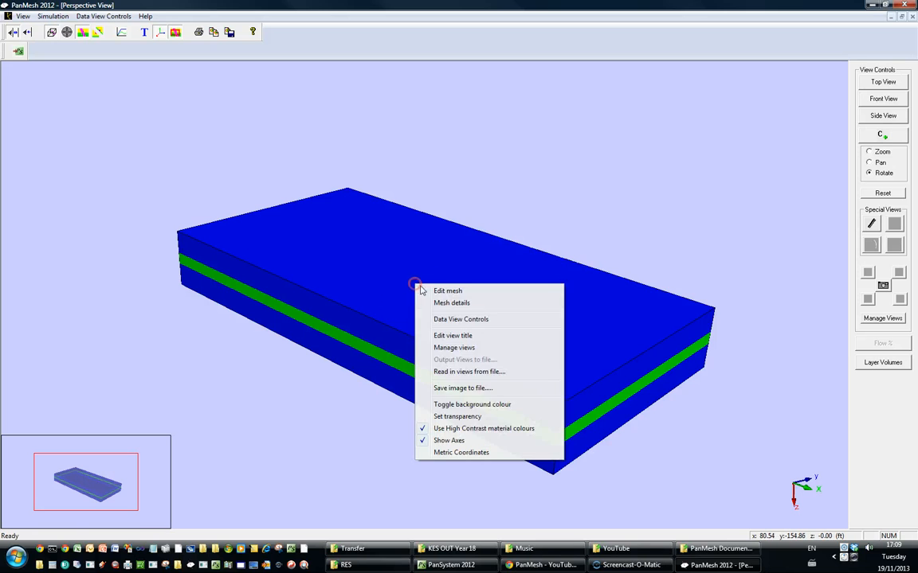
left_click(474, 407)
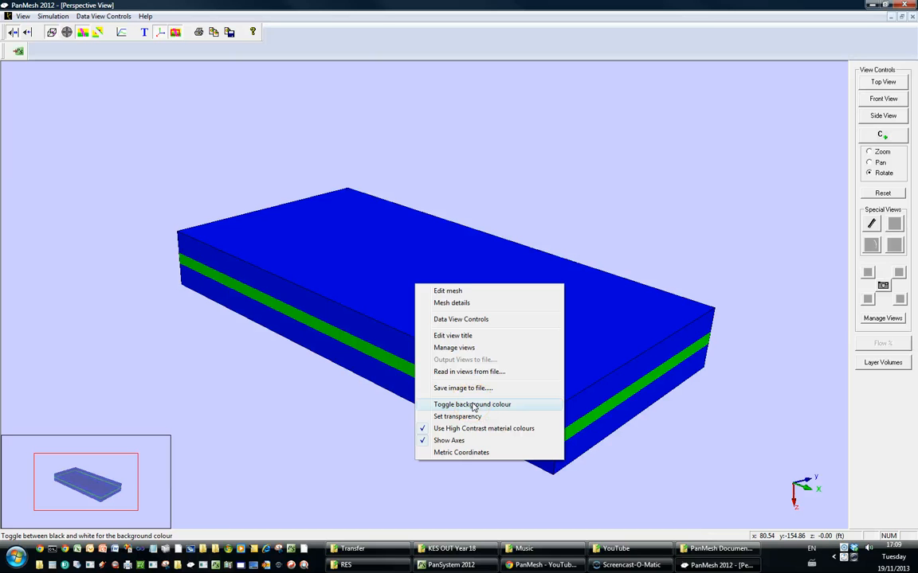
left_click(476, 431)
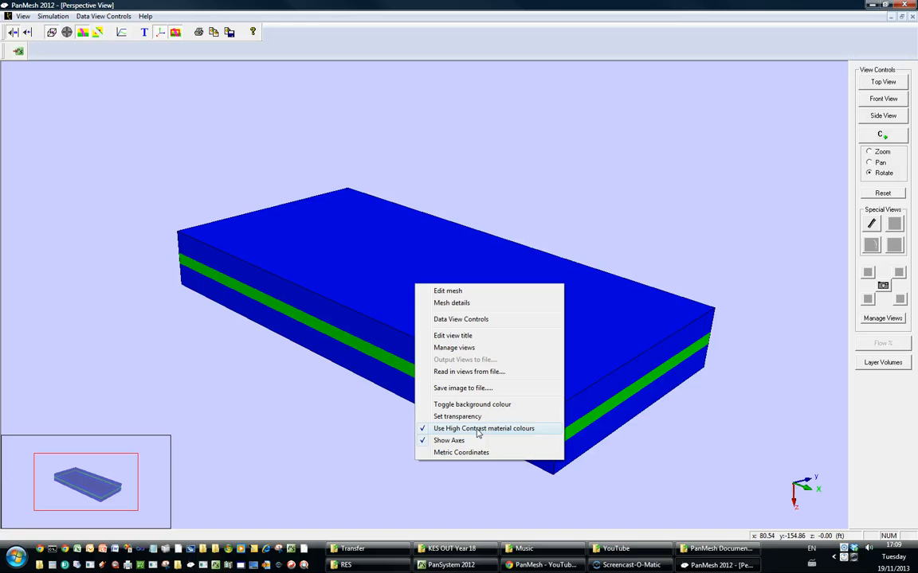
left_click(478, 432)
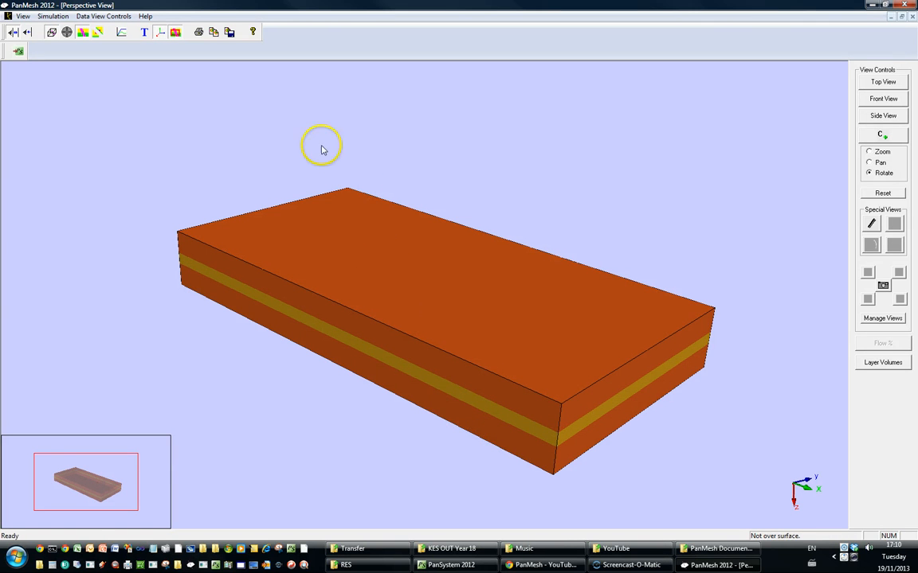
Run the simulation and display the pressure distribution on the reservoir mesh in the perspective view.
left_click(121, 32)
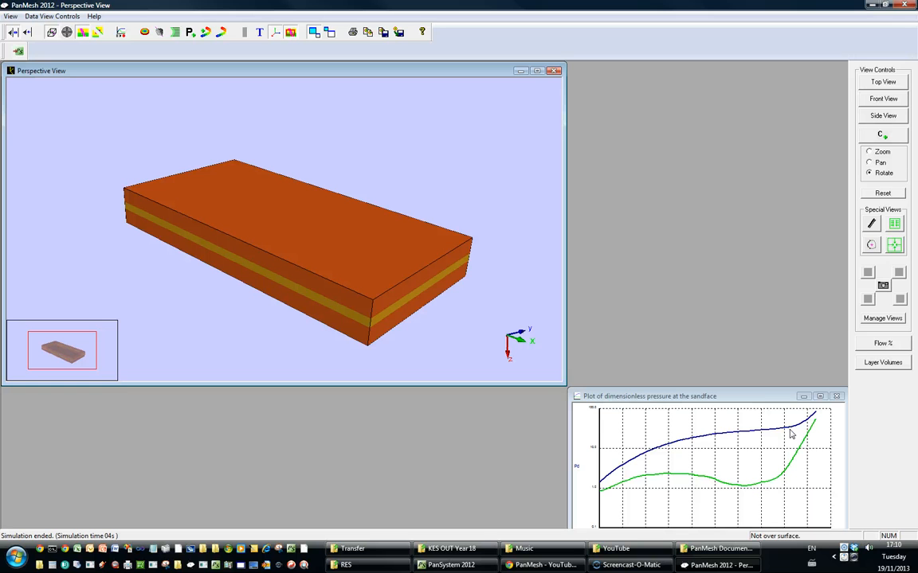
left_click(232, 67)
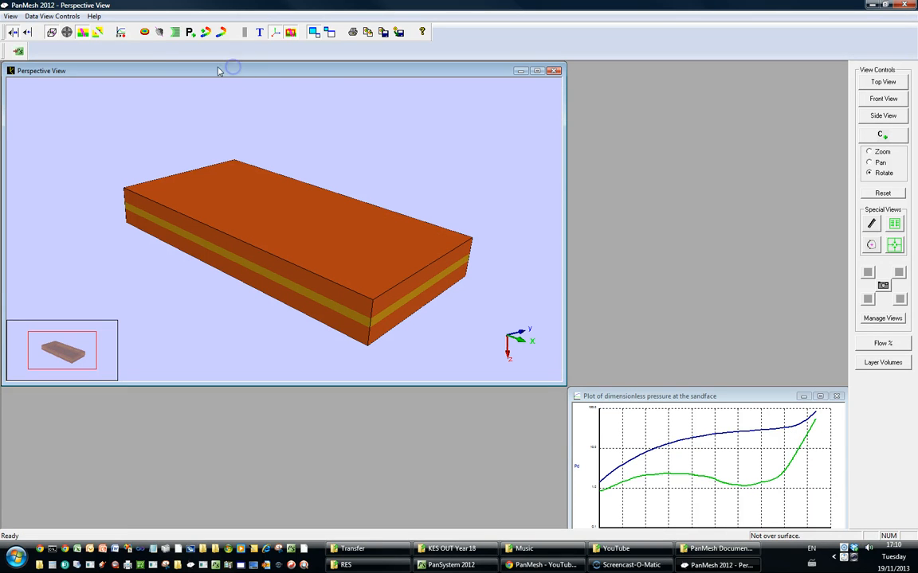
left_click(146, 32)
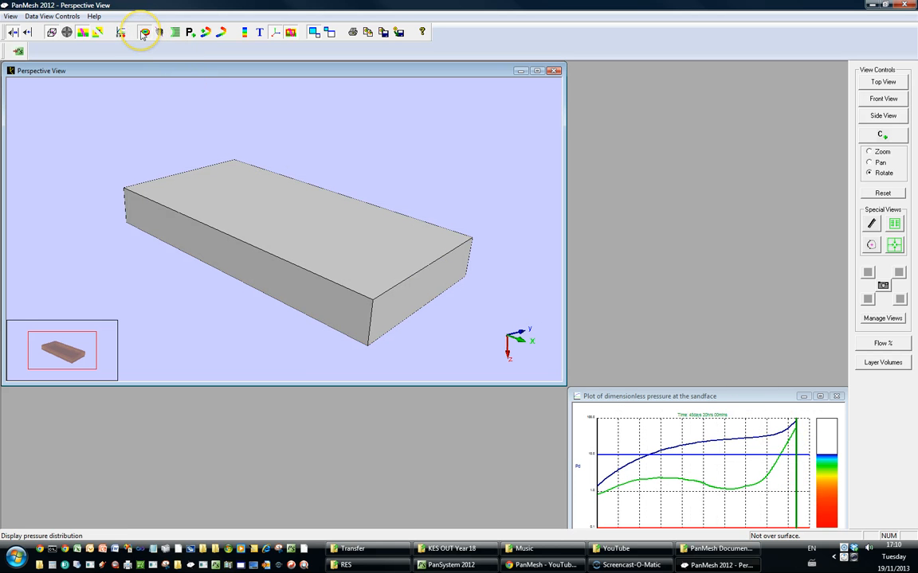
Examine the pressure distribution on the mesh by moving the plot's time marker to about 31 minutes and back to about 15 seconds.
left_click(796, 485)
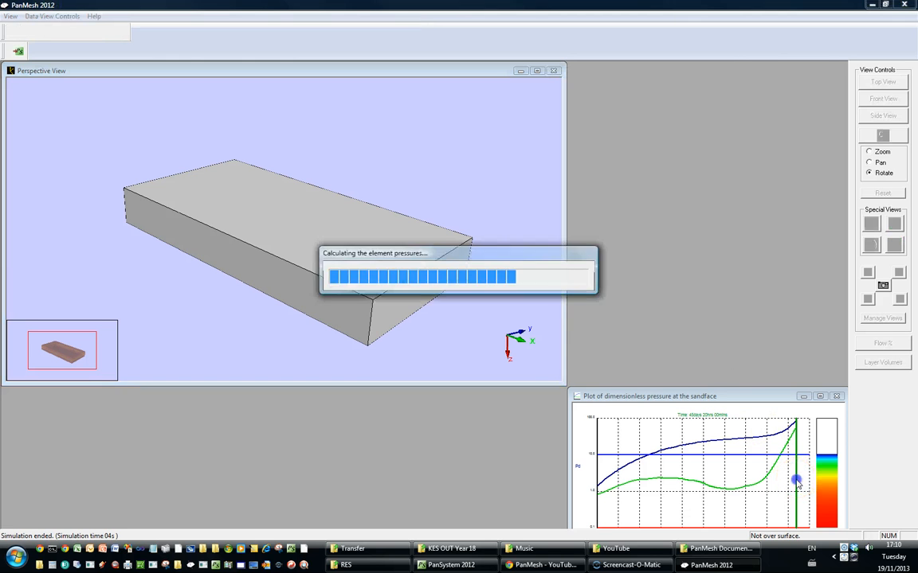
left_click_drag(795, 485, 725, 483)
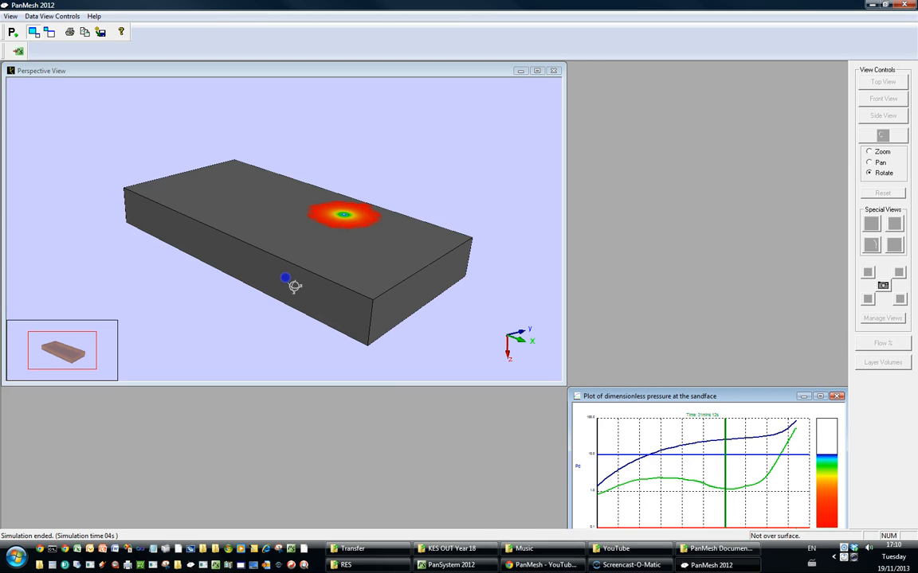
left_click_drag(725, 478, 681, 472)
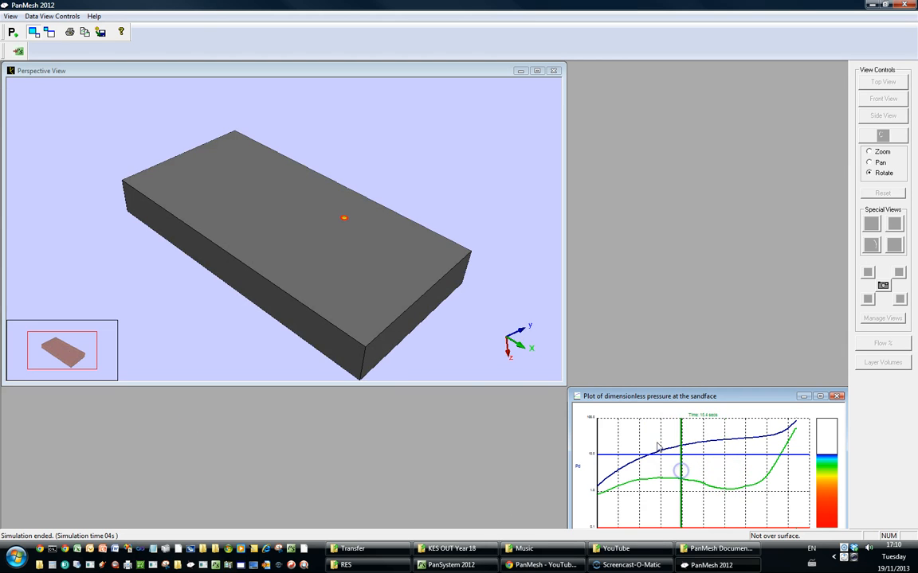
left_click(328, 245)
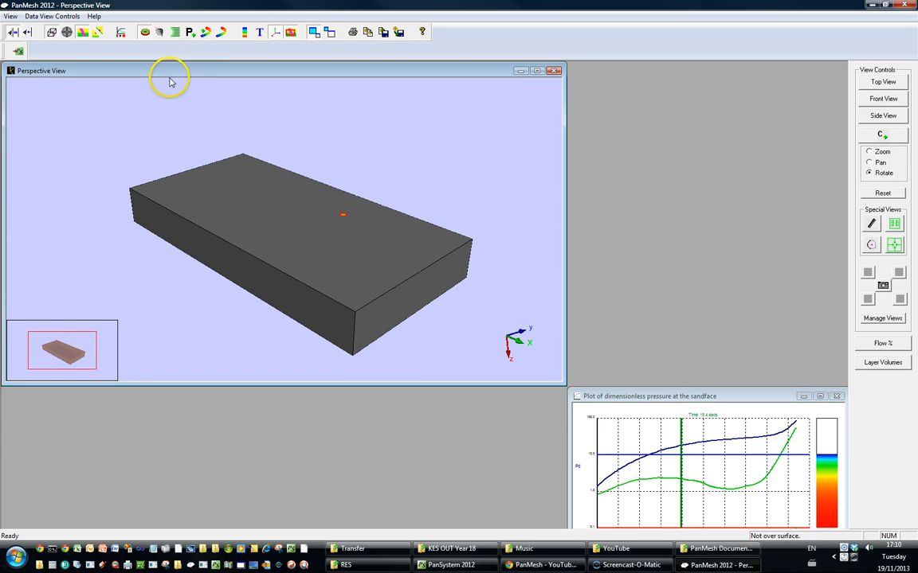
Display the pressure isosurface around the well inside the see-through reservoir mesh and examine it closely.
left_click(160, 34)
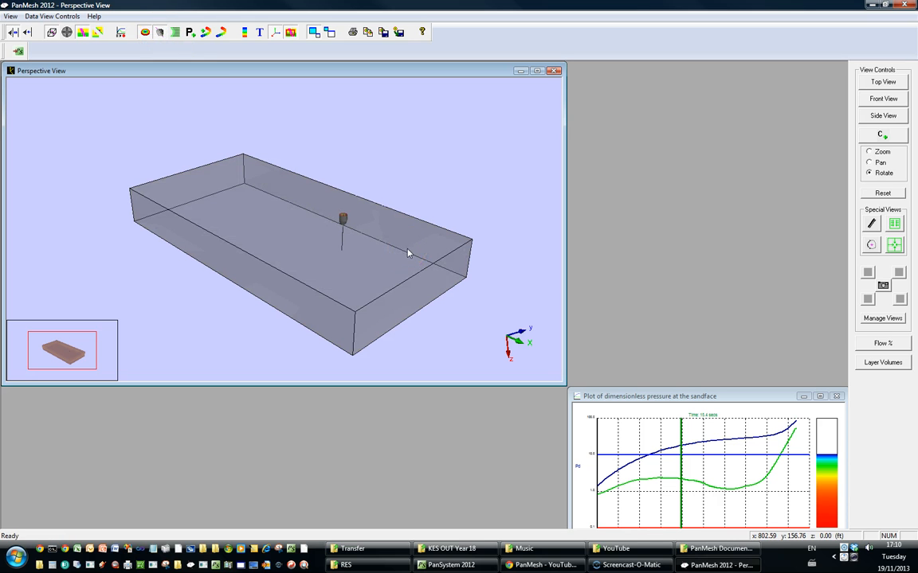
left_click_drag(404, 248, 404, 247)
mouse_move(380, 260)
right_mouse_down()
mouse_move(350, 205)
mouse_move(258, 149)
mouse_move(302, 127)
right_mouse_up()
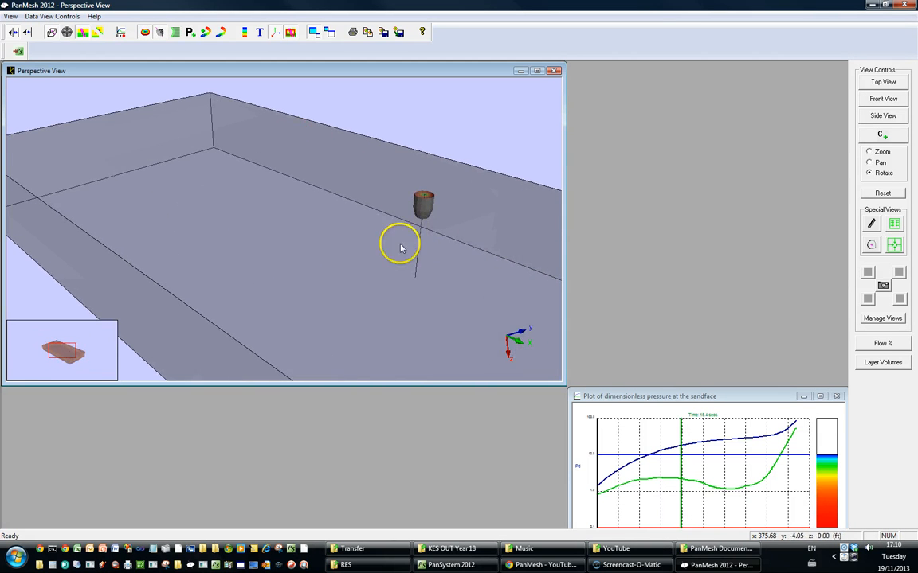
left_click_drag(448, 269, 355, 259)
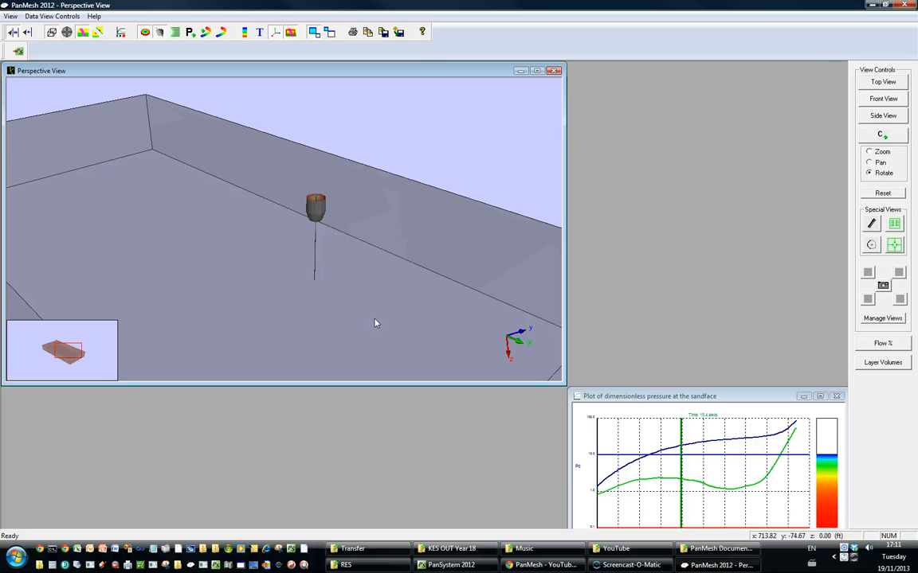
left_click_drag(374, 322, 308, 250)
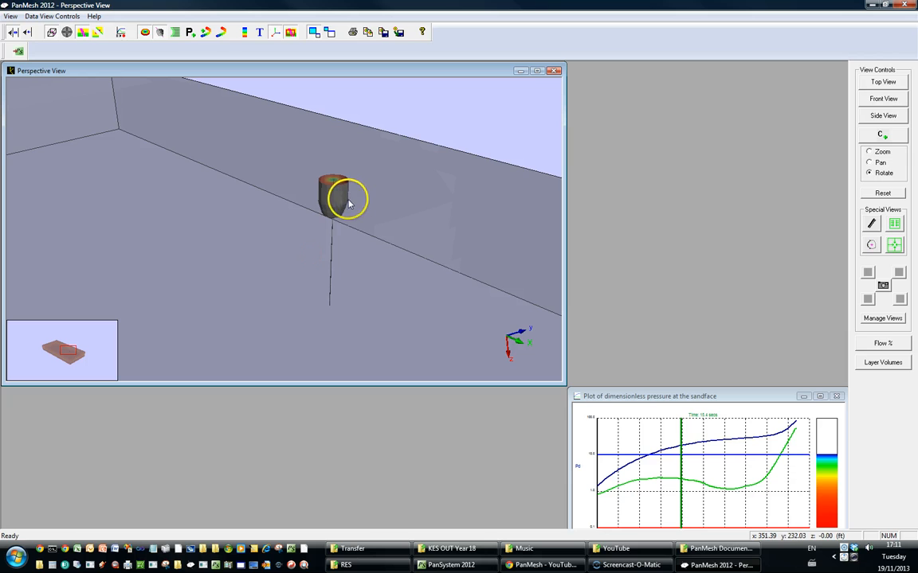
Advance the pressure plot's time marker to about 3 minutes and examine the isosurface around the well.
left_click(682, 428)
left_click_drag(682, 429, 704, 432)
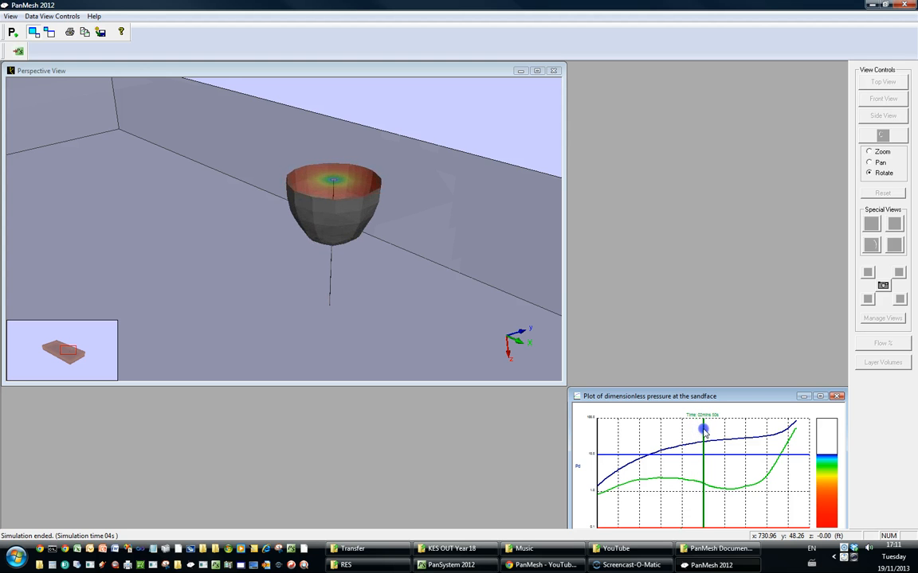
left_click(302, 305)
left_click_drag(348, 365, 375, 297)
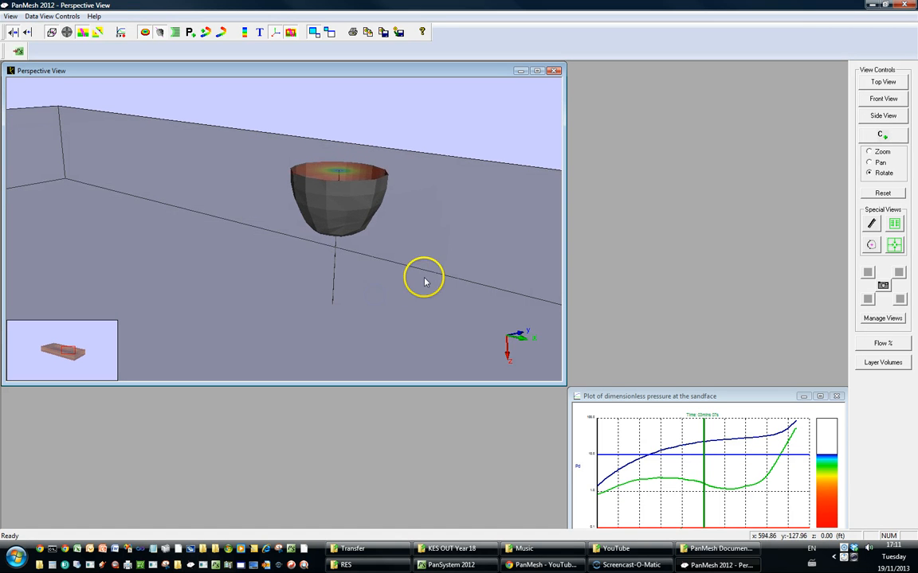
Advance the time marker to about 14 minutes and examine the wider isosurface around the well from the side.
left_click(705, 469)
left_click_drag(705, 469, 720, 470)
left_click(318, 307)
left_click_drag(317, 308, 345, 244)
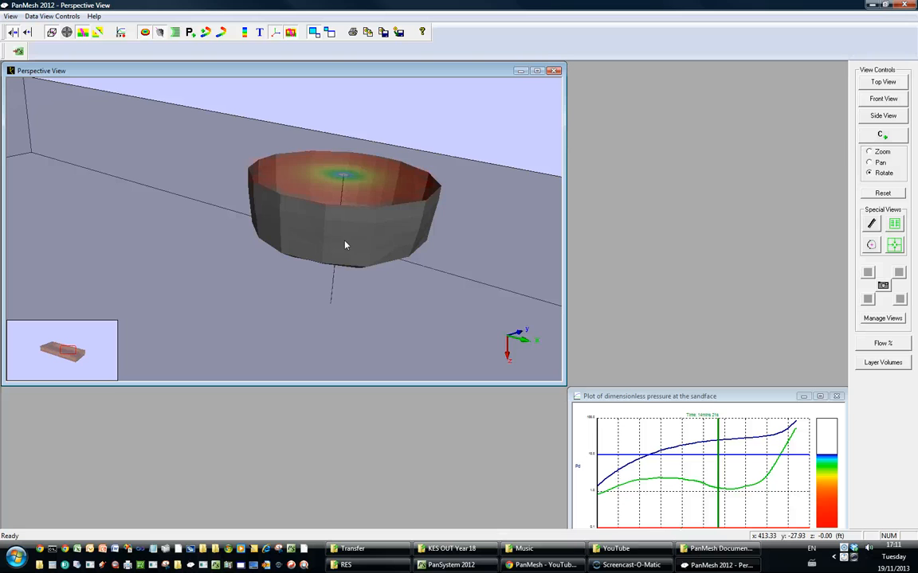
left_click_drag(344, 246, 334, 191)
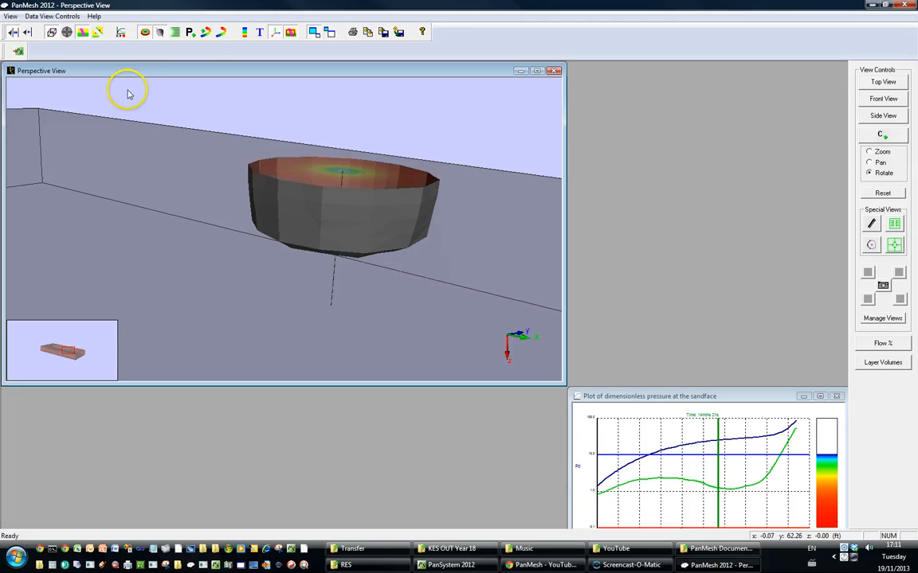
Cut the mesh open through the well and turn off the pressure distribution to show the material layers beside the isosurface.
left_click(98, 33)
left_click_drag(342, 273, 395, 197)
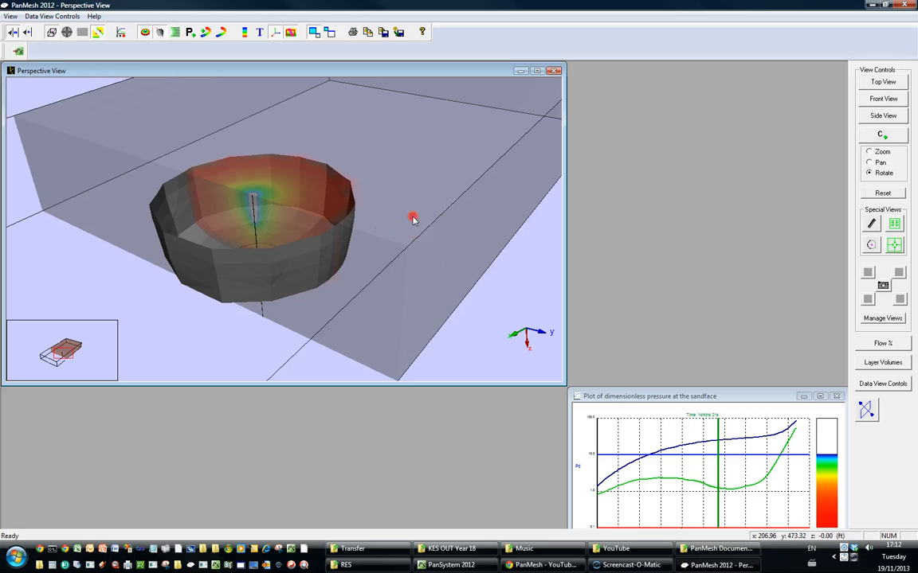
right_click(412, 219)
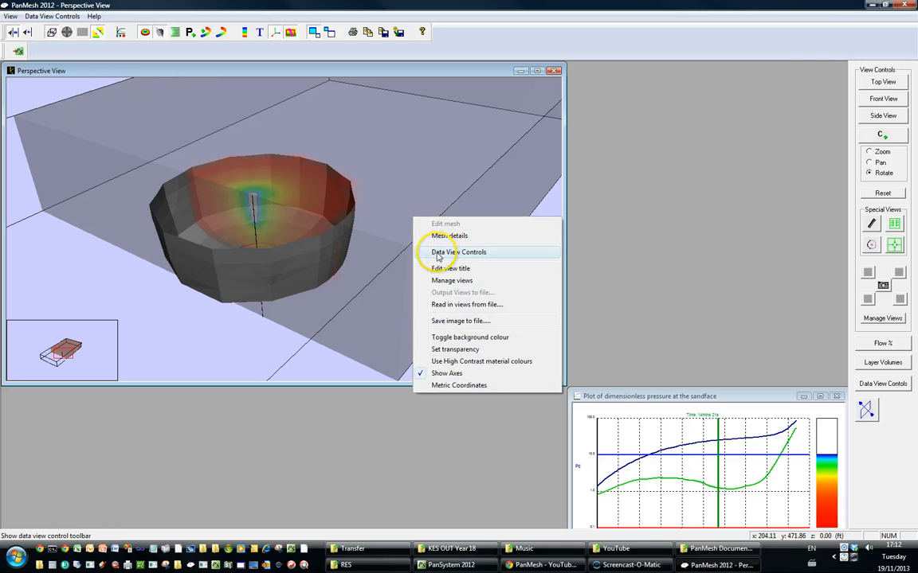
left_click(220, 67)
left_click(144, 32)
mouse_move(313, 226)
left_mouse_down()
mouse_move(352, 246)
mouse_move(361, 216)
mouse_move(339, 231)
mouse_move(362, 244)
mouse_move(352, 273)
mouse_move(369, 241)
mouse_move(365, 221)
mouse_move(325, 239)
mouse_move(301, 232)
mouse_move(322, 215)
left_mouse_up()
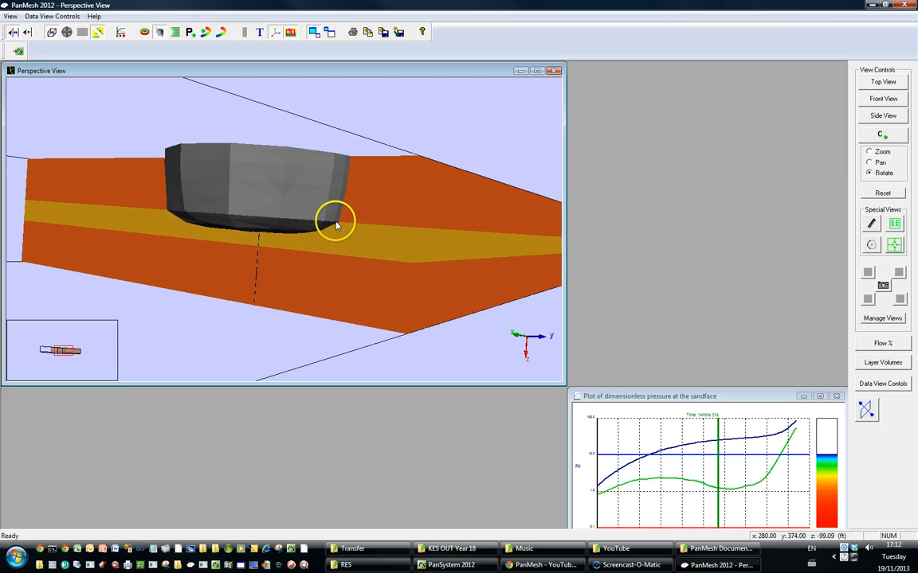
Advance the time marker to about 59 minutes and examine the isosurface against the cut material layers.
left_click(721, 431)
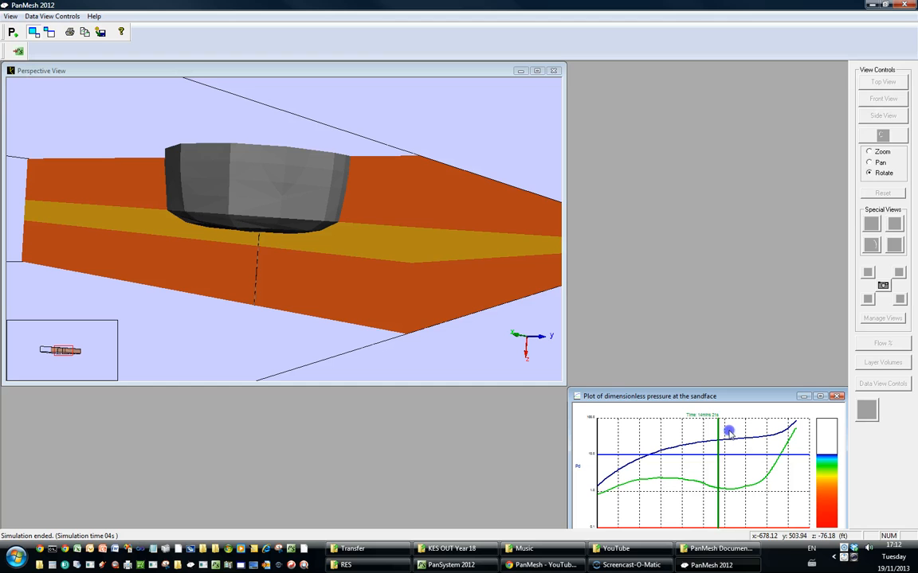
left_click_drag(719, 437, 733, 437)
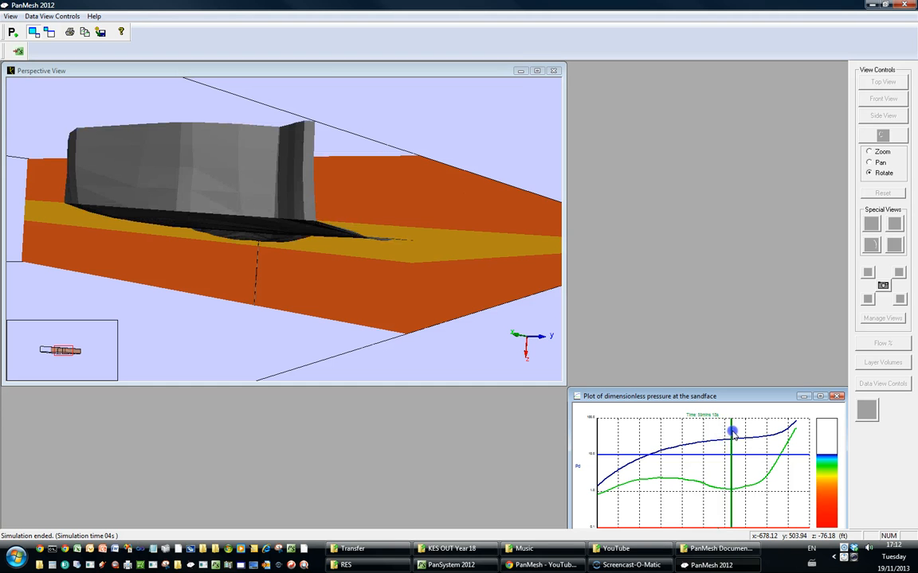
left_click_drag(383, 289, 251, 193)
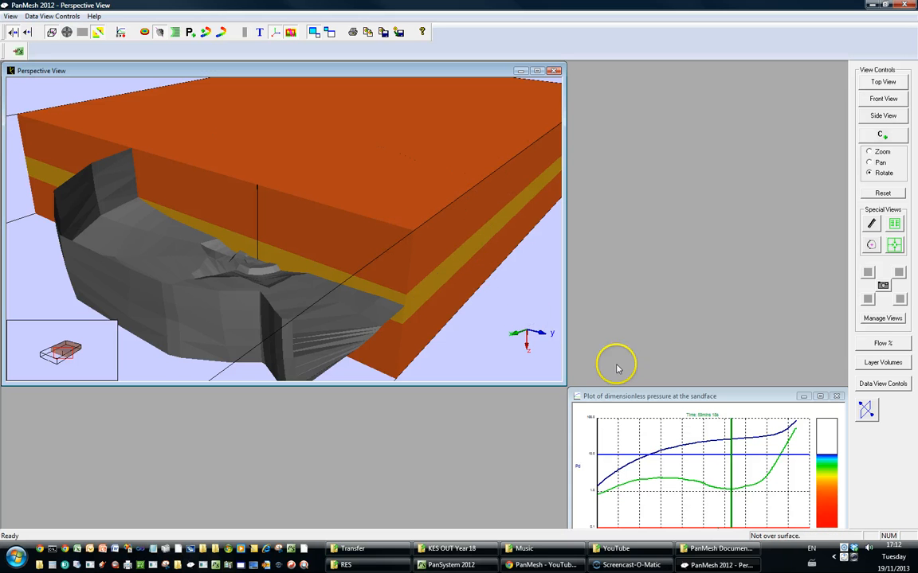
mouse_move(425, 264)
left_mouse_down()
mouse_move(431, 272)
mouse_move(424, 255)
left_mouse_up()
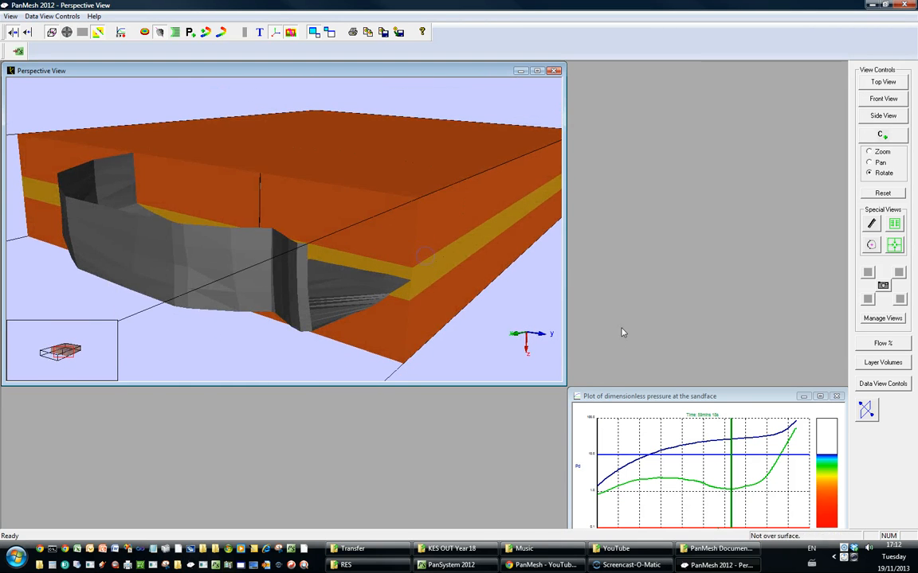
left_click_drag(360, 267, 414, 271)
Advance the time marker to about 5 hours 12 minutes and examine the isosurface from the opposite side of the cut.
left_click(733, 468)
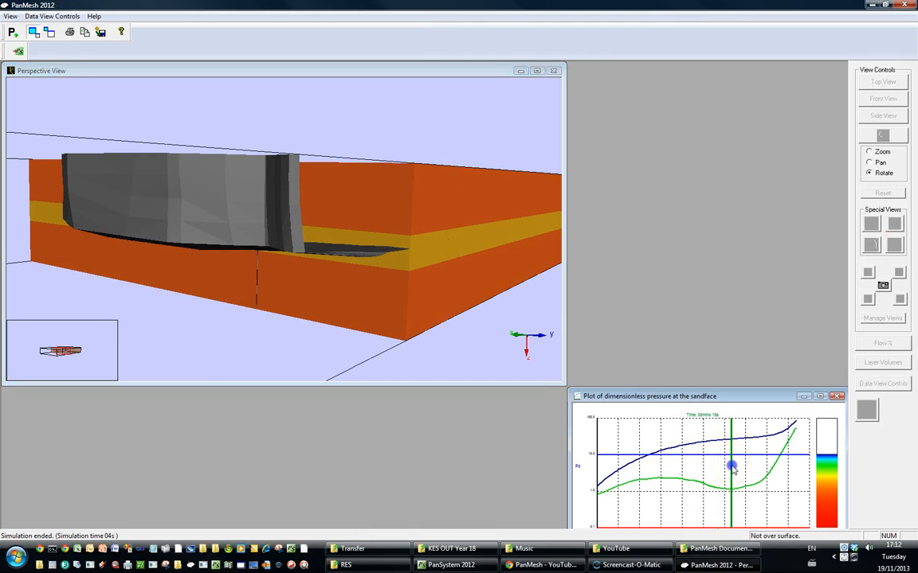
left_click_drag(733, 469, 749, 459)
left_click_drag(368, 270, 508, 305)
Set the mesh opacity to Default so the isosurface can be seen through the reservoir layers.
right_click(202, 220)
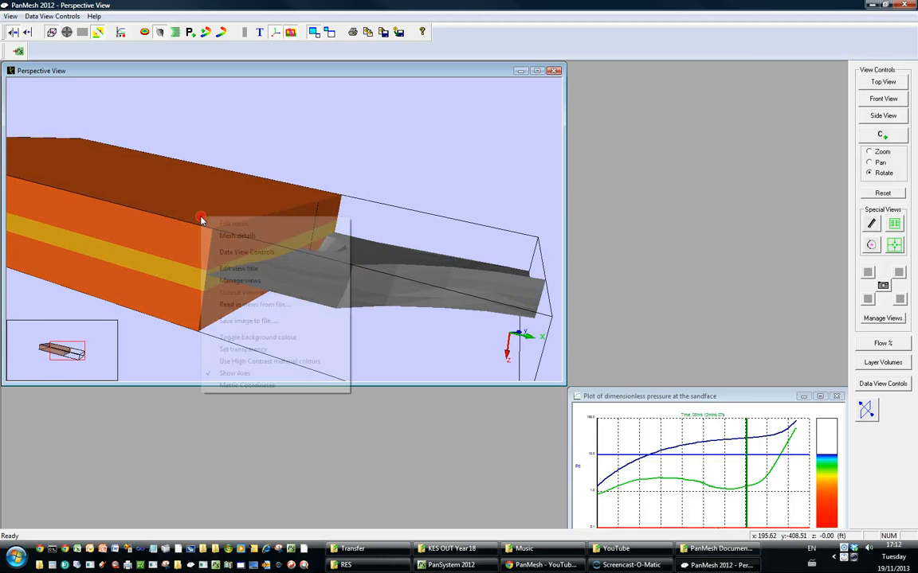
left_click(258, 350)
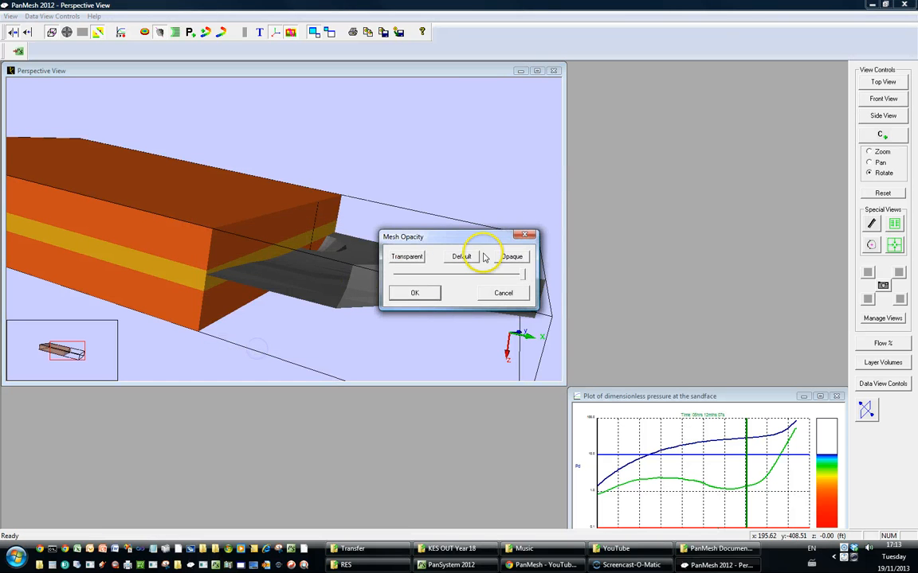
left_click(458, 256)
left_click(416, 294)
left_click_drag(318, 303, 163, 288)
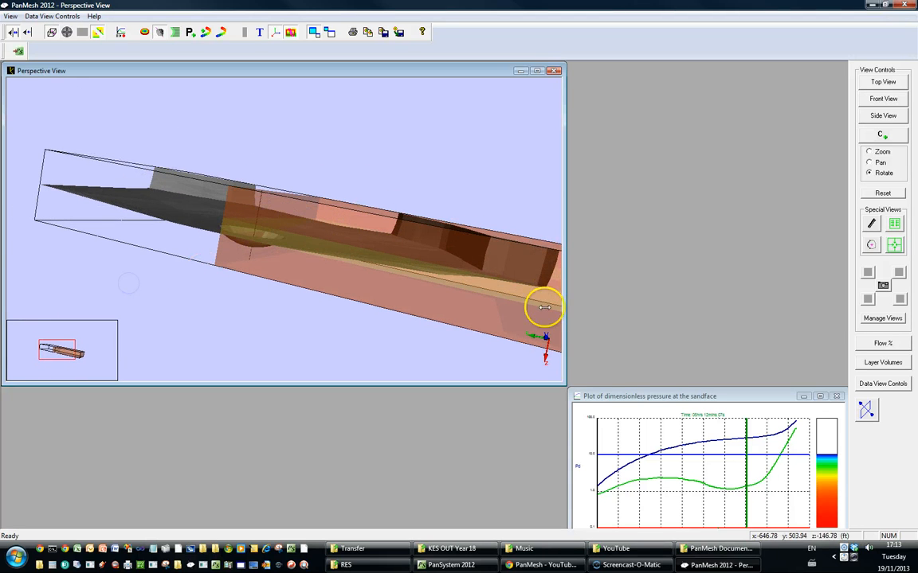
Advance the time marker to about 24 hours, view the whole reservoir, and return the marker to 1 hour 27 minutes 23 seconds.
left_click(750, 476)
left_click_drag(749, 476, 761, 470)
left_click_drag(360, 259, 246, 266)
right_click_drag(245, 266, 297, 358)
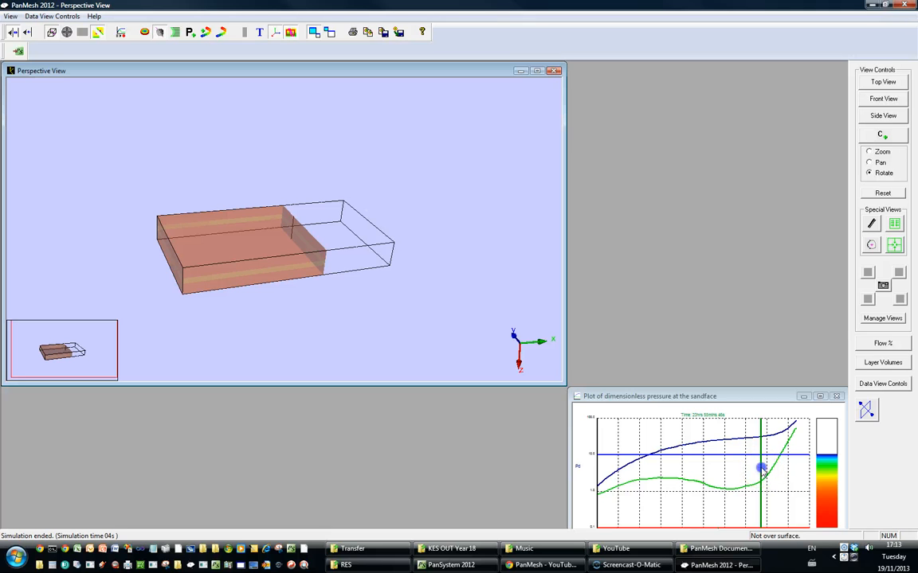
mouse_move(754, 475)
left_mouse_down()
mouse_move(703, 485)
mouse_move(762, 471)
mouse_move(733, 479)
left_mouse_up()
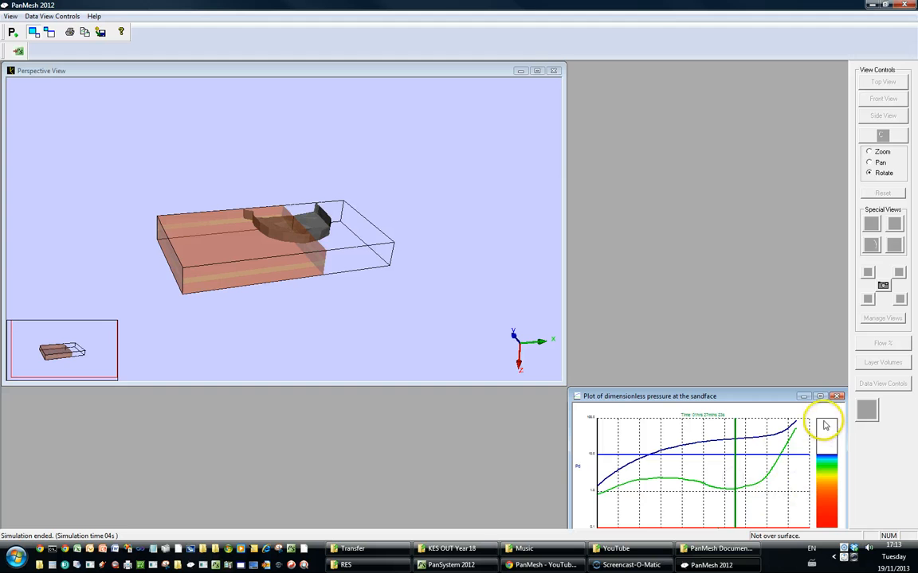
Examine the enlarged dimensionless pressure plot, restore its window size, and inspect the isosurface from the other side of the reservoir.
left_click(820, 396)
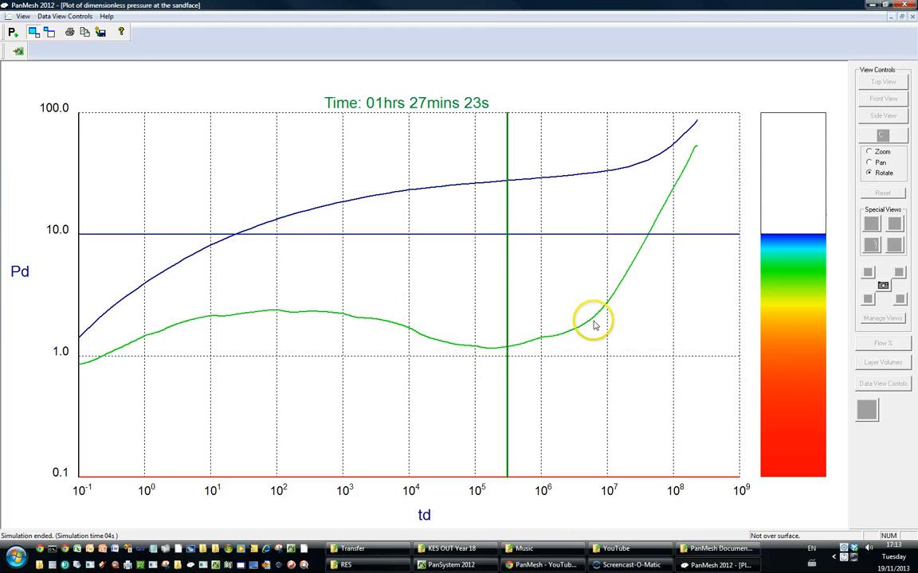
left_click(903, 17)
left_click_drag(379, 290, 6, 254)
left_click_drag(352, 251, 209, 269)
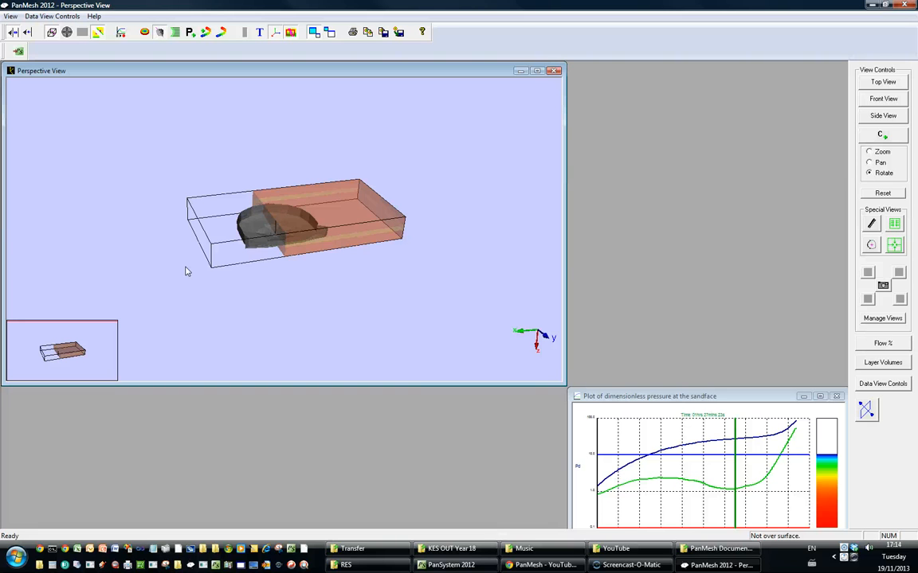
left_click(191, 275)
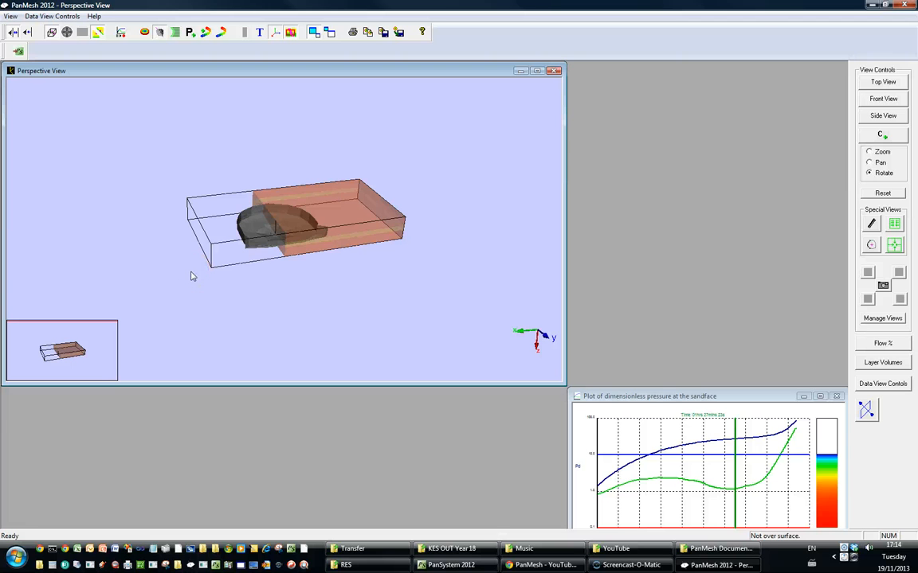